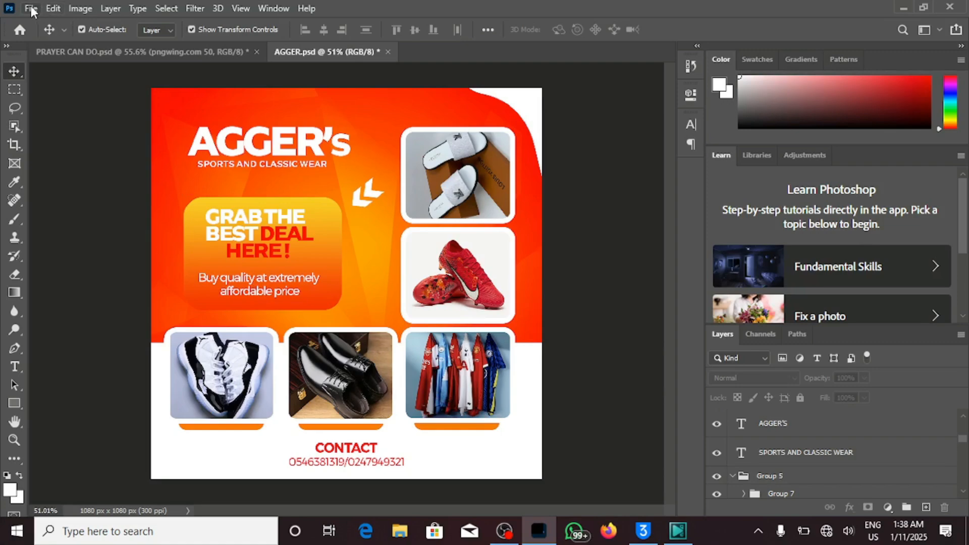
Step: Create a new 1080 x 1080 px document at 300 pixels/inch in RGB Color with a white background
left_click(31, 9)
key("Escape")
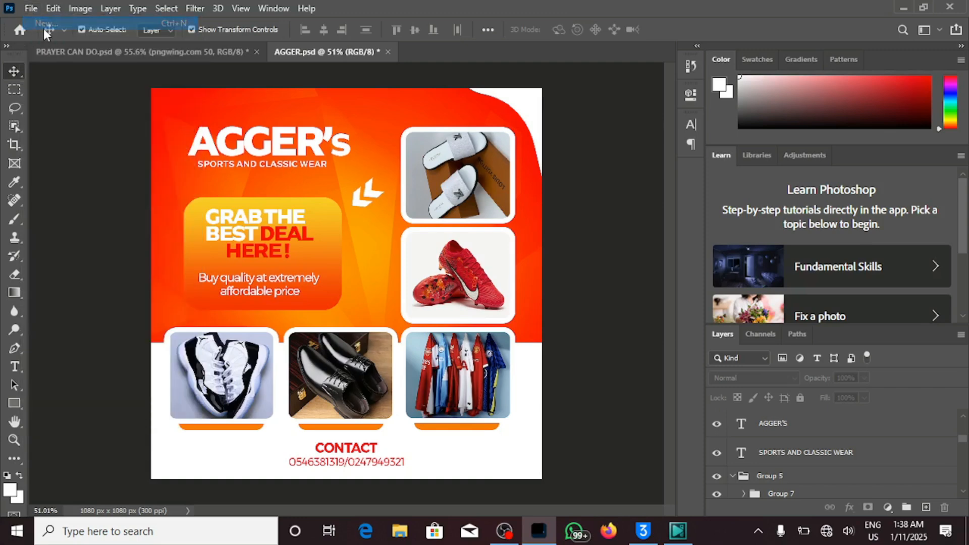
key("ctrl+n")
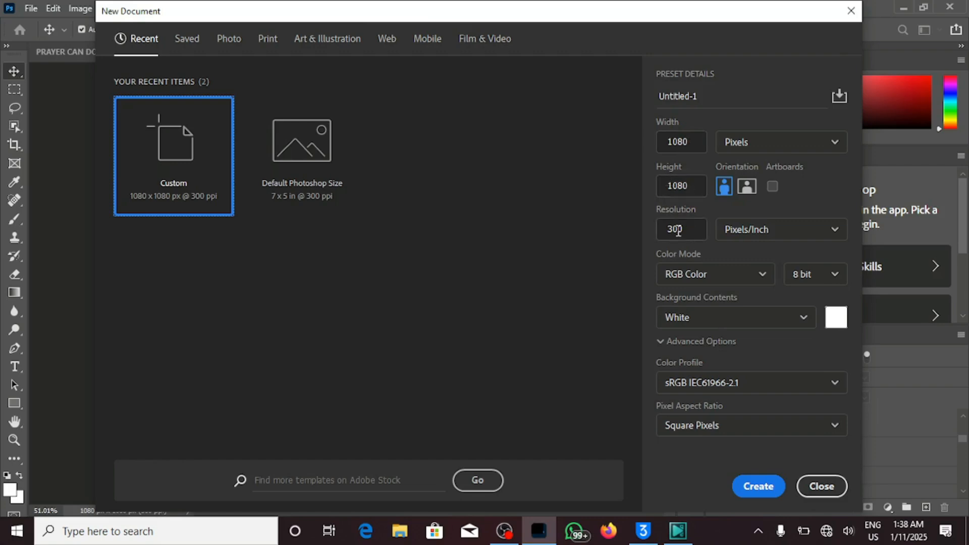
left_click(752, 486)
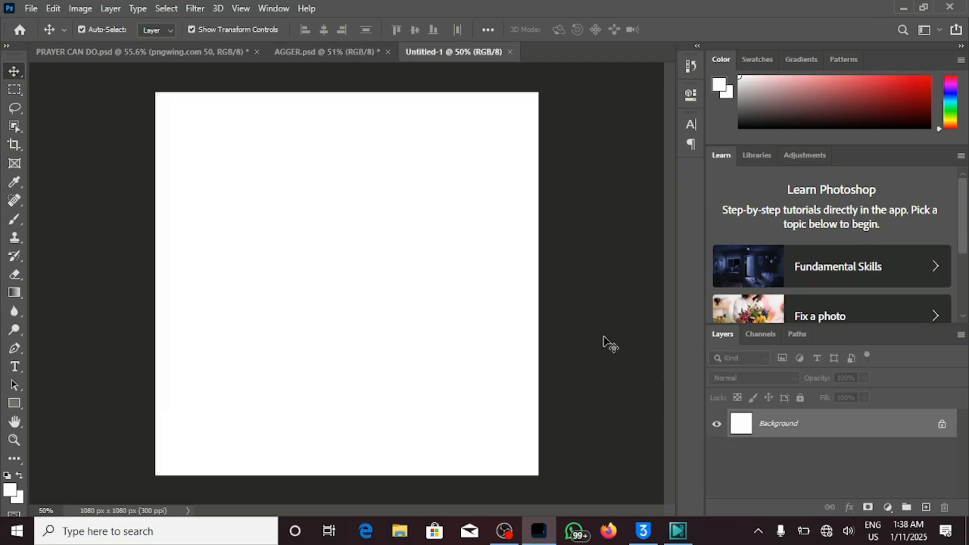
Step: Unlock the background layer and add a Gradient Overlay effect to it
left_click(942, 426)
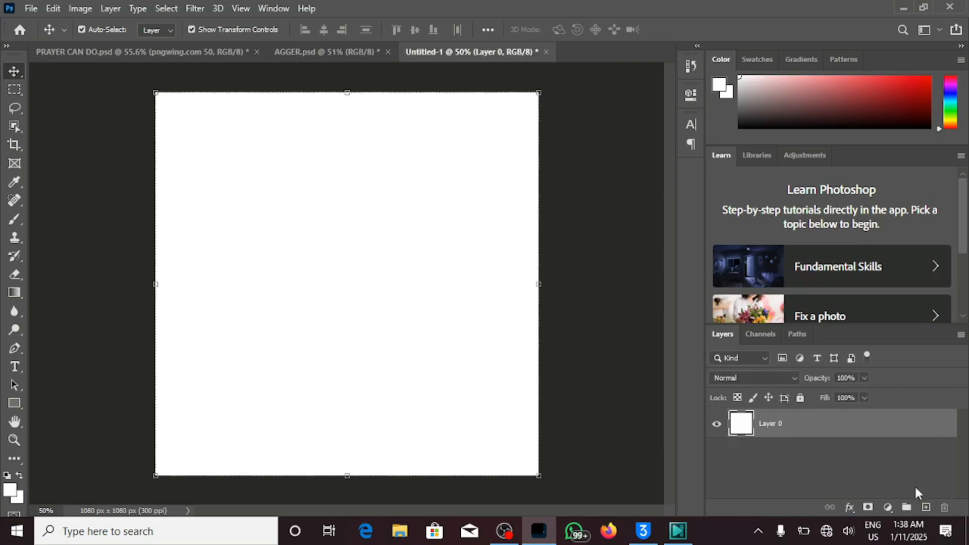
left_click(849, 507)
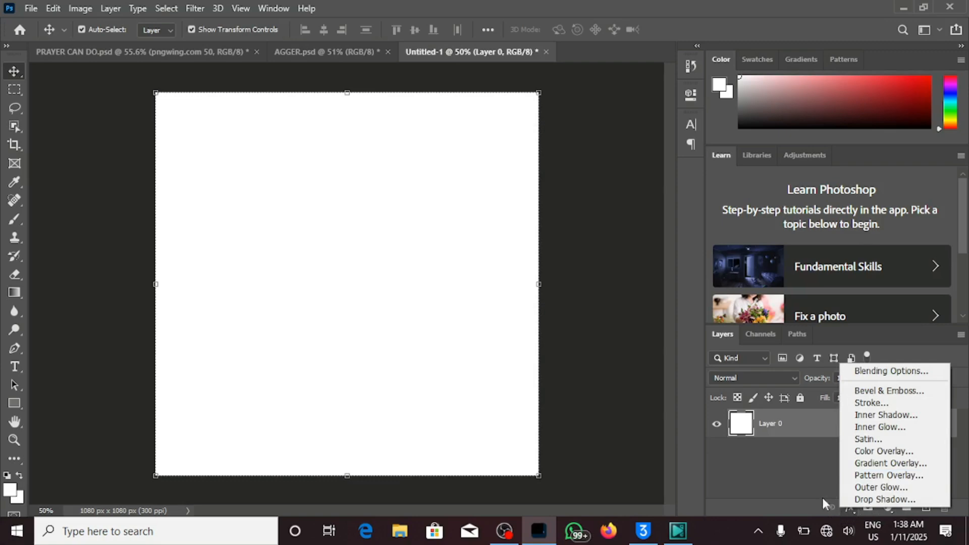
left_click(866, 463)
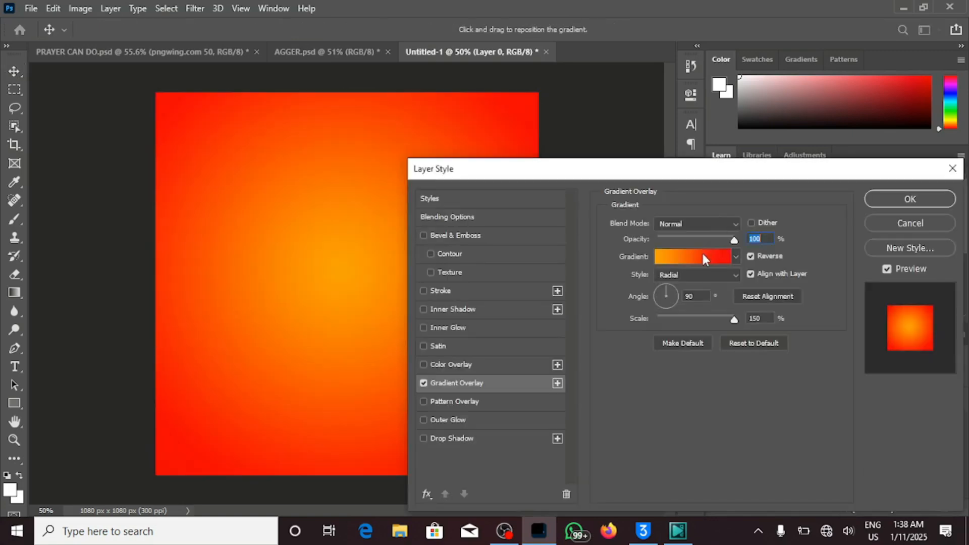
Step: Confirm the overlay's gradient stops as ff0000 and ffa200, and apply the reversed radial gradient at 150% scale
left_click(705, 257)
left_click(532, 376)
left_click(591, 436)
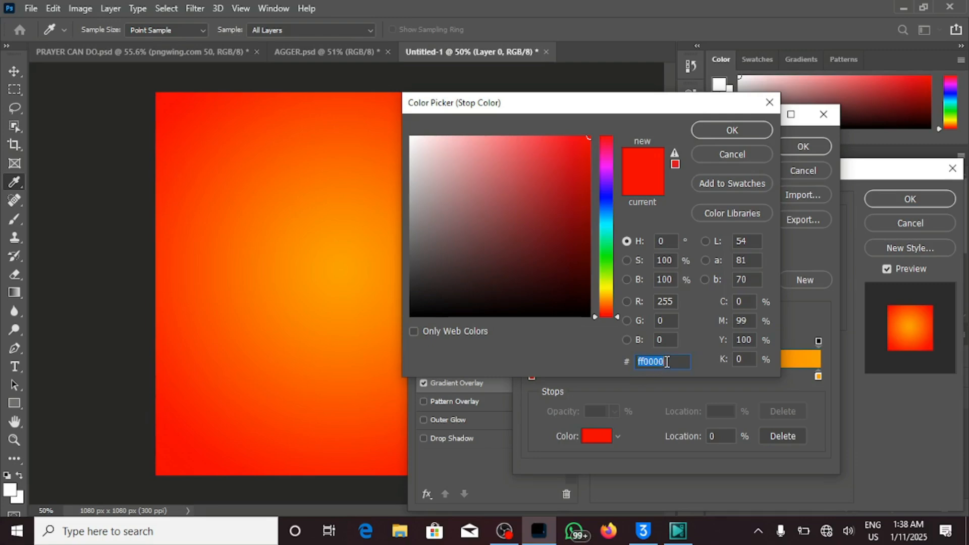
left_click(730, 126)
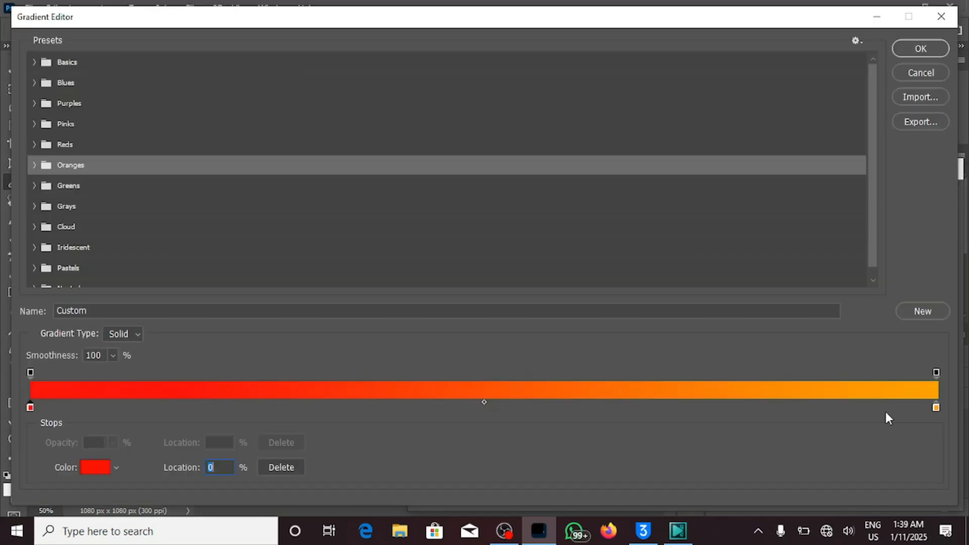
double_click(936, 408)
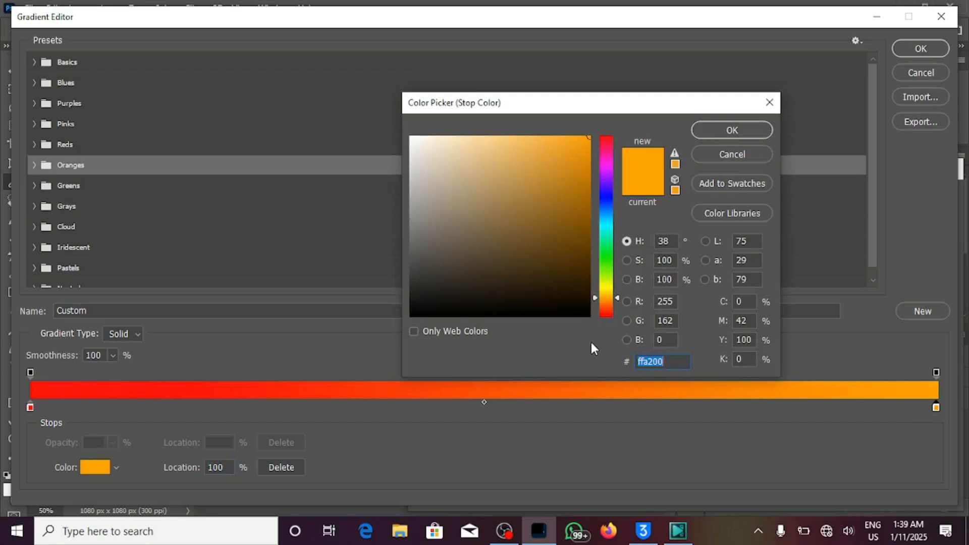
left_click(709, 128)
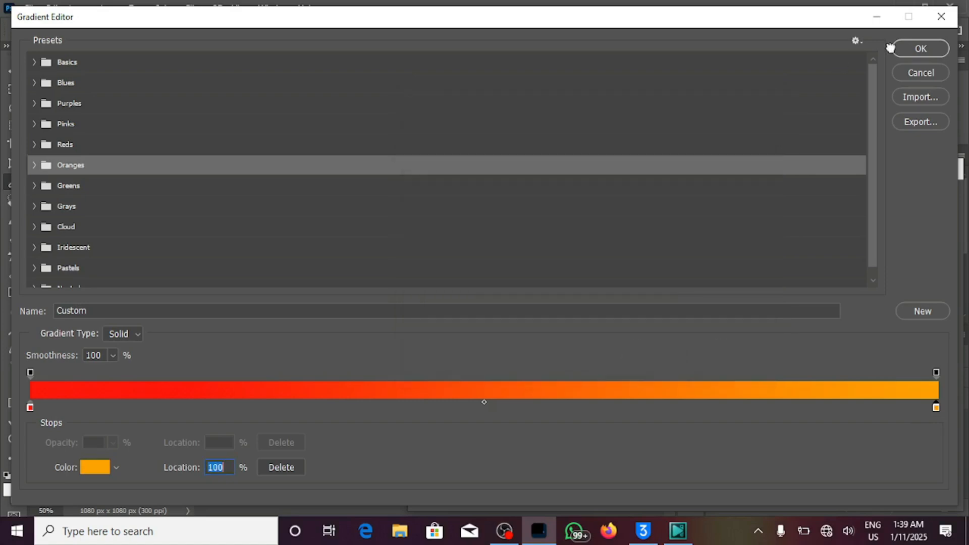
left_click(922, 52)
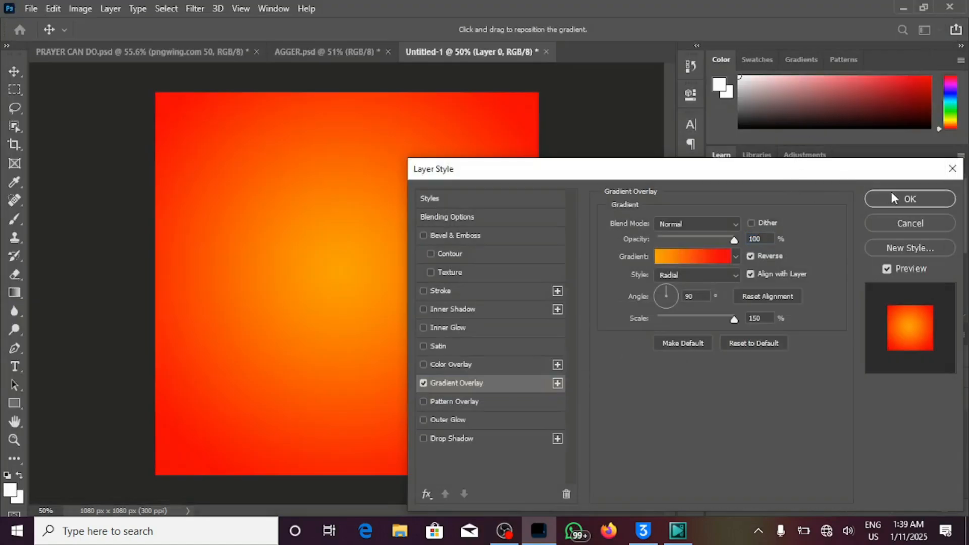
left_click(896, 198)
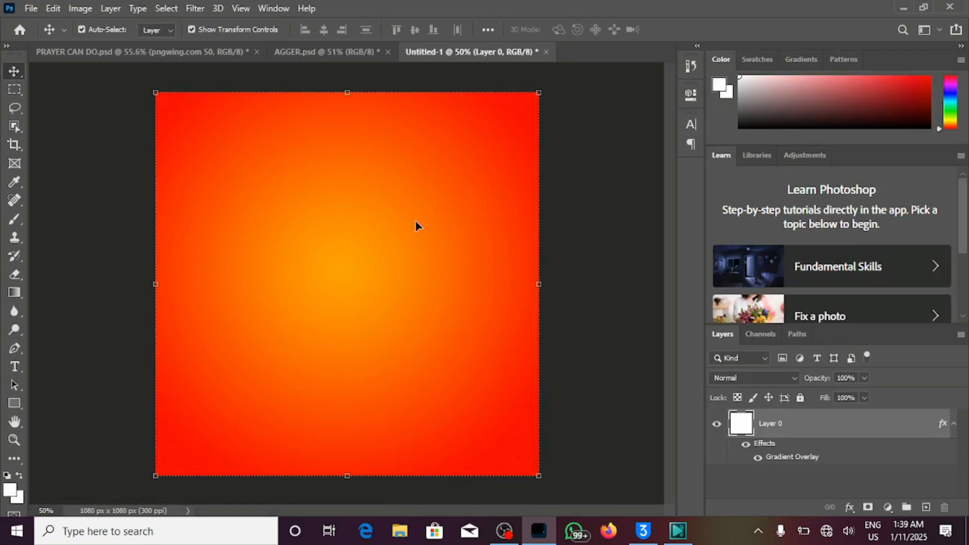
Step: Place the polygon texture image "pngwing.com (13)(2)" from the POLITICAL RESOU folder as a linked file
left_click(31, 9)
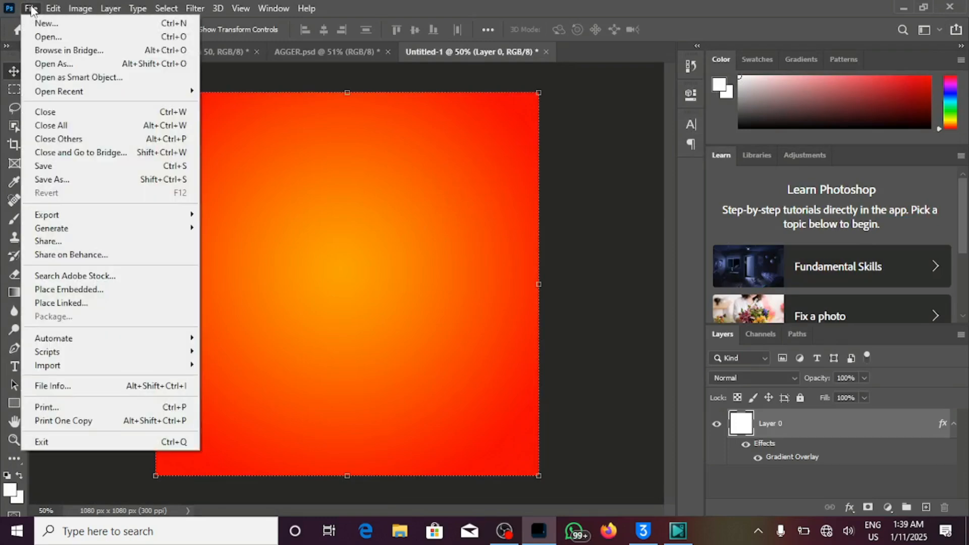
left_click(86, 304)
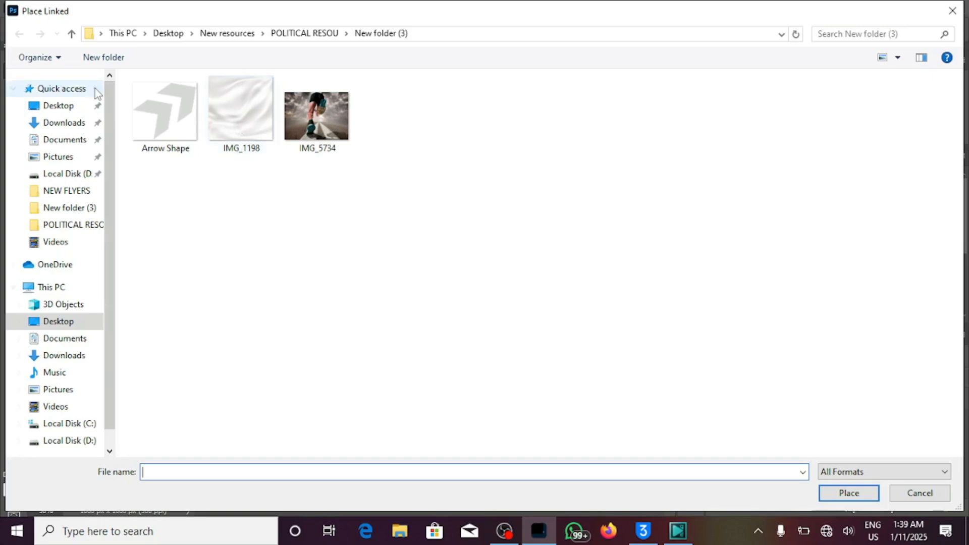
left_click(89, 232)
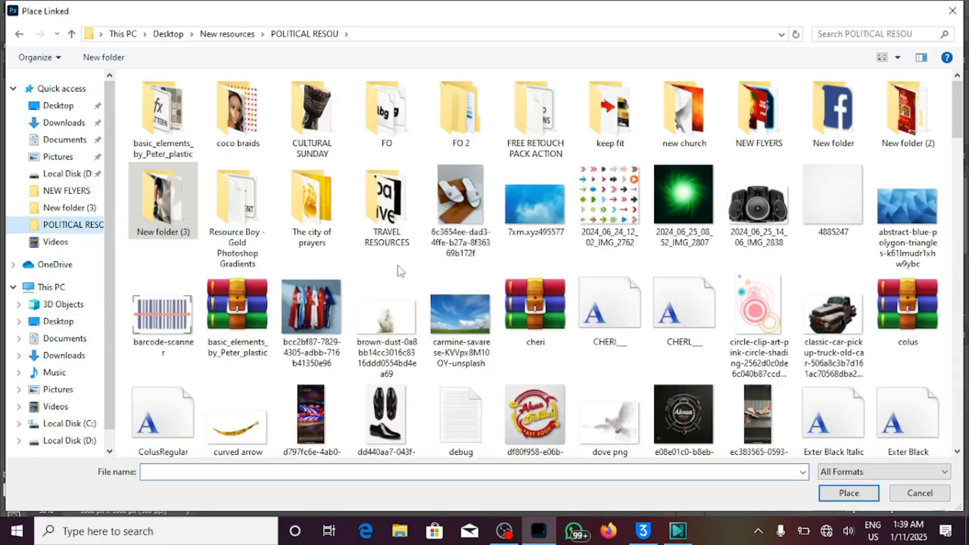
scroll(566, 302, "down", 2)
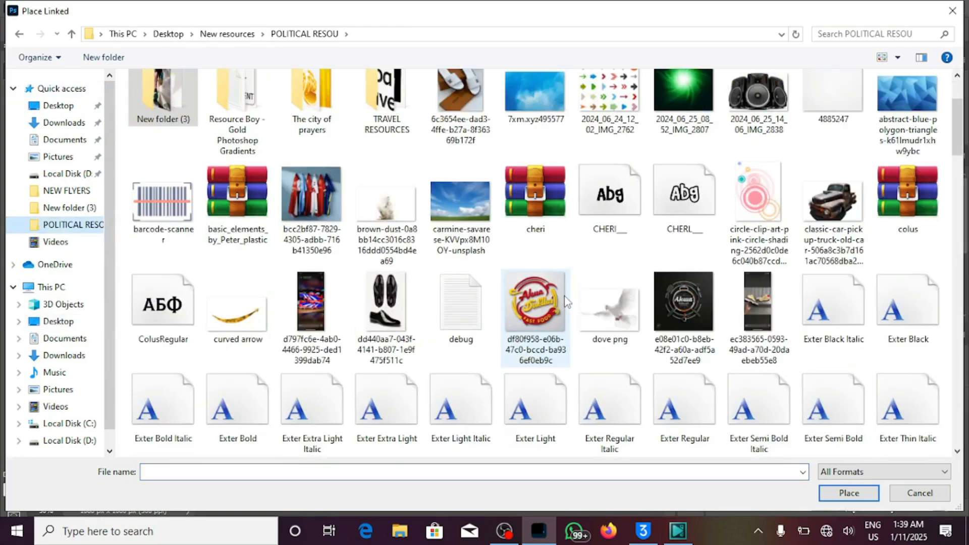
scroll(566, 302, "down", 10)
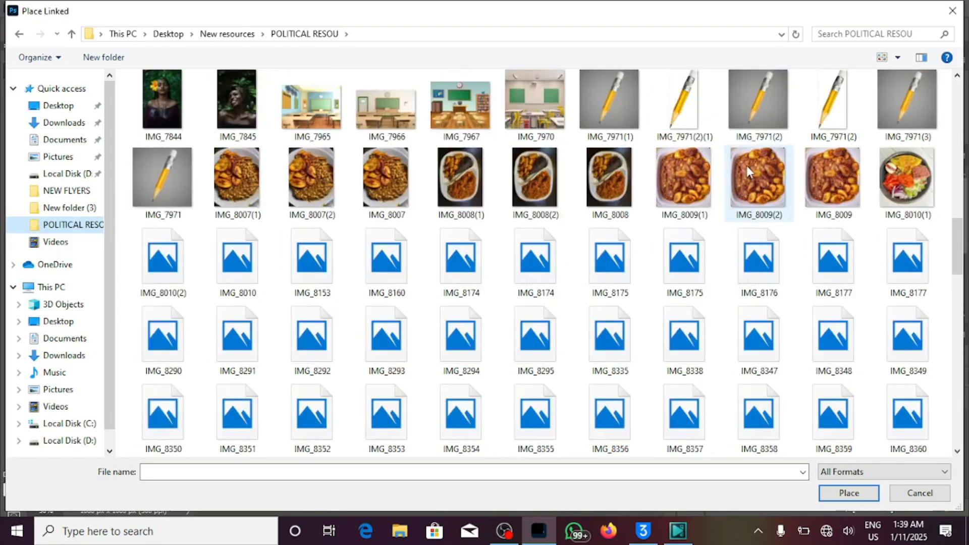
scroll(747, 166, "down", 15)
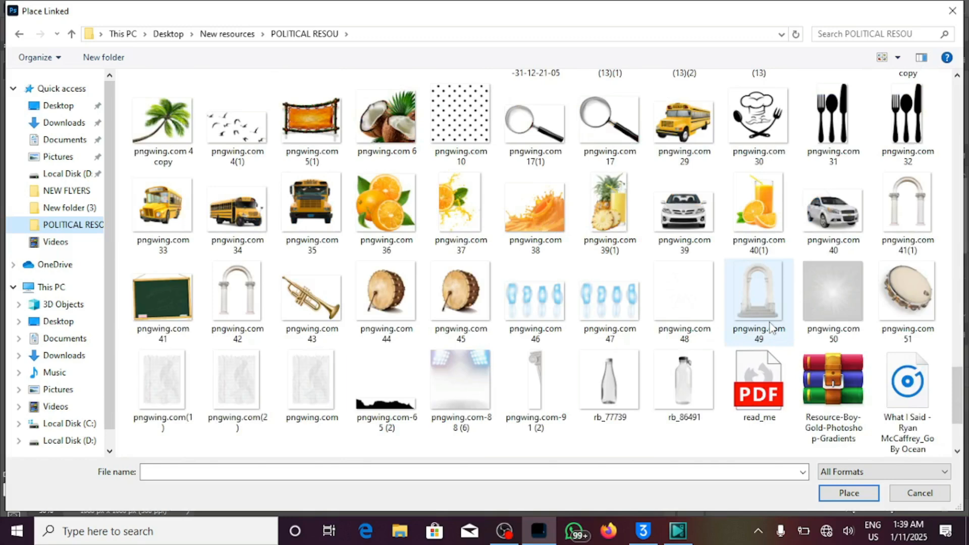
scroll(708, 270, "down", 2)
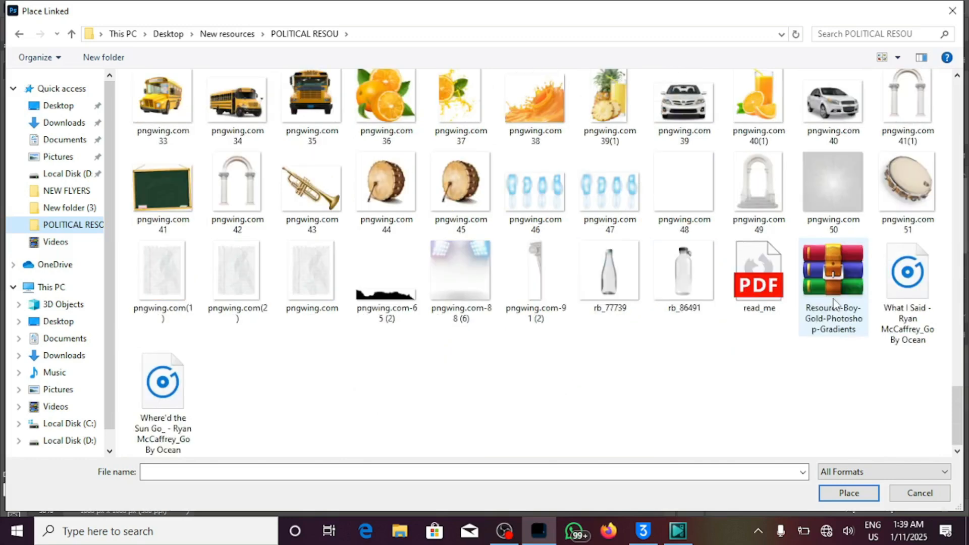
scroll(475, 253, "up", 4)
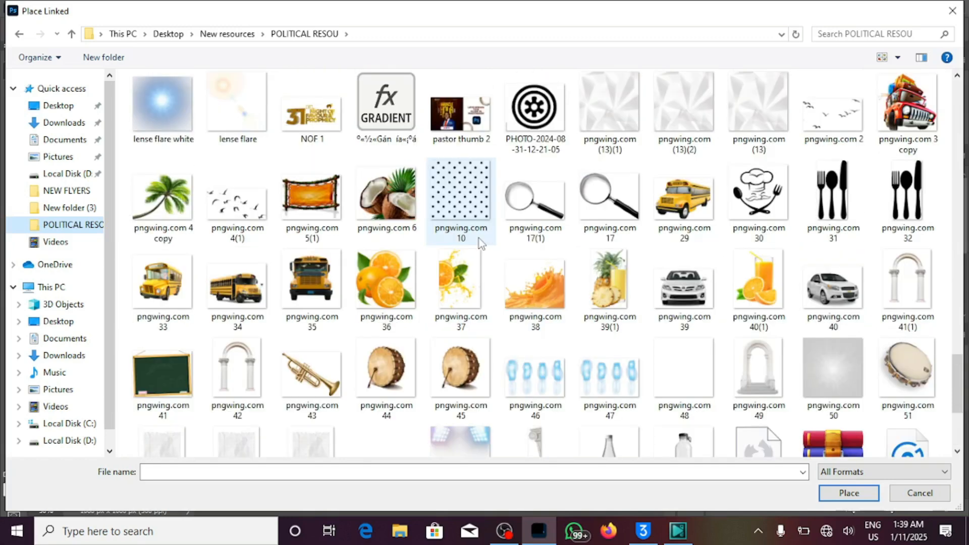
left_click(679, 116)
left_click(850, 491)
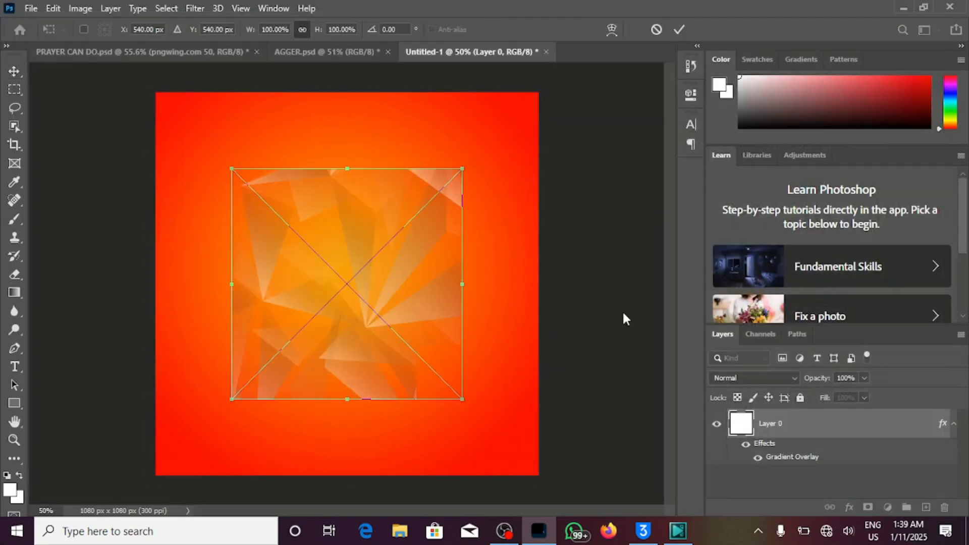
Step: Enlarge the placed polygon texture to extend slightly past all edges of the canvas and commit the transform
left_click_drag(233, 166, 146, 83)
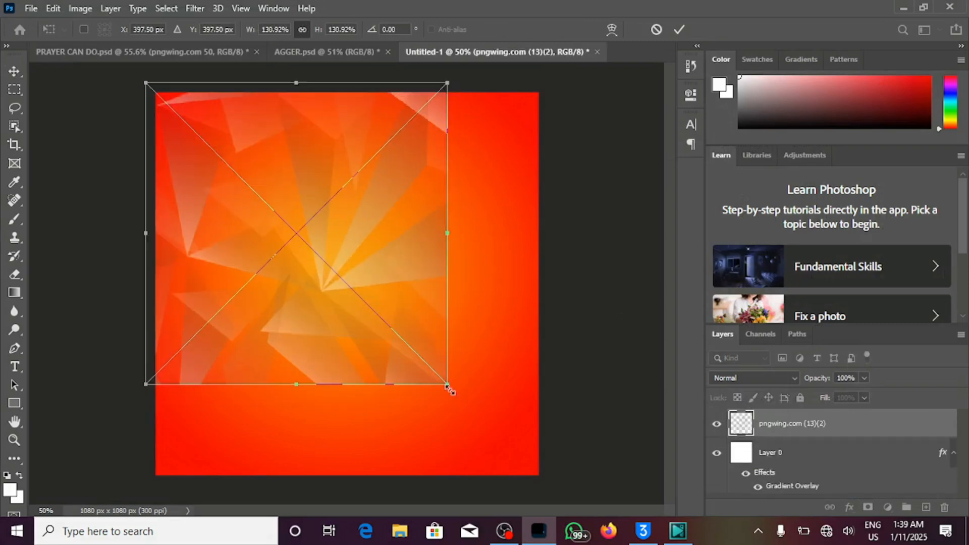
left_click_drag(454, 393, 544, 481)
left_click(679, 29)
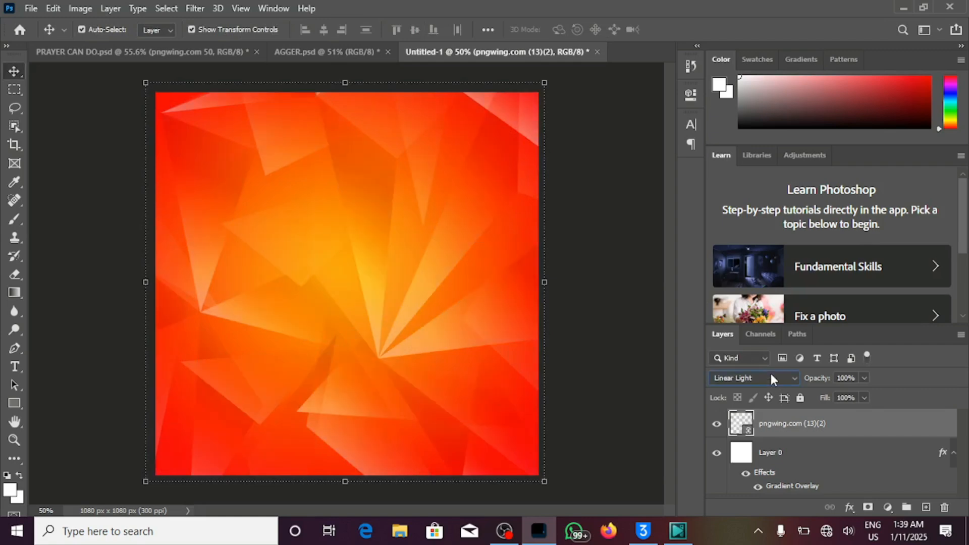
Step: Set the polygon texture layer's blend mode to Divide and deselect the layer
left_click(770, 375)
key("Escape")
left_click(765, 377)
left_click(727, 451)
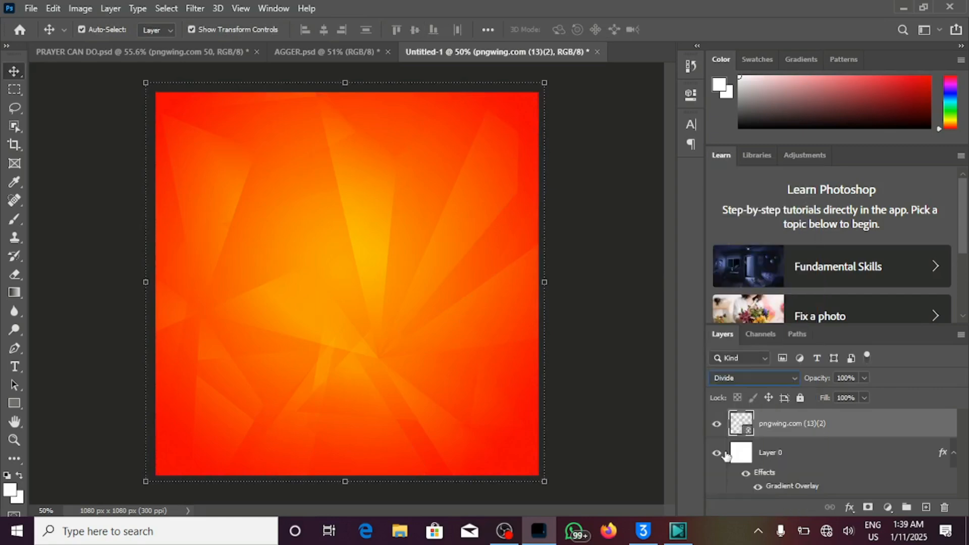
left_click(606, 244)
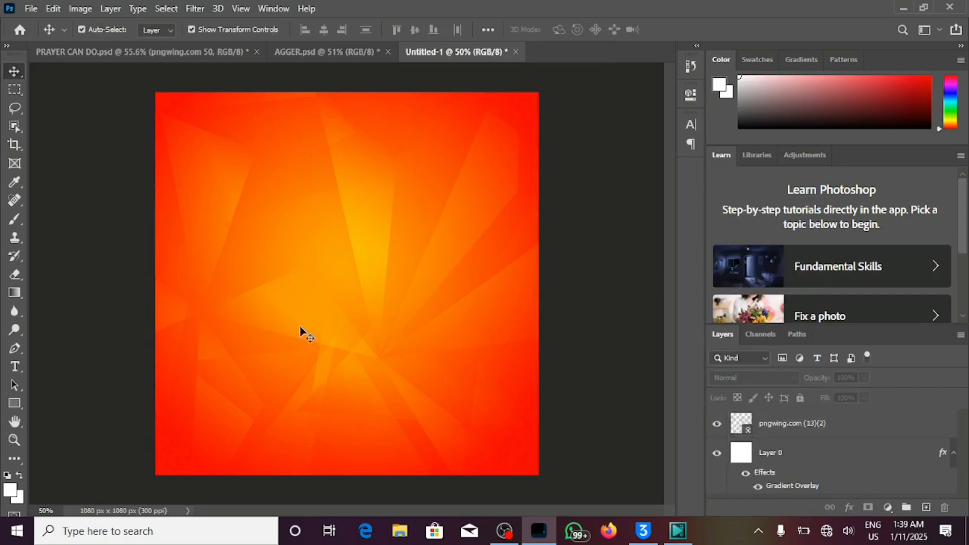
Step: Draw a white rectangle about 1276 x 412 px across the lower part of the canvas, extending past its edges
left_click(18, 400)
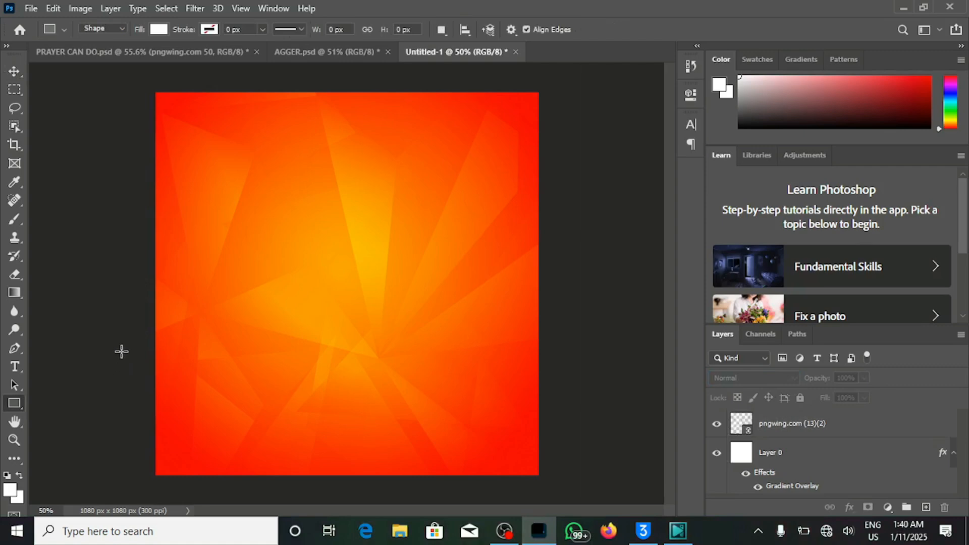
left_click_drag(121, 352, 574, 497)
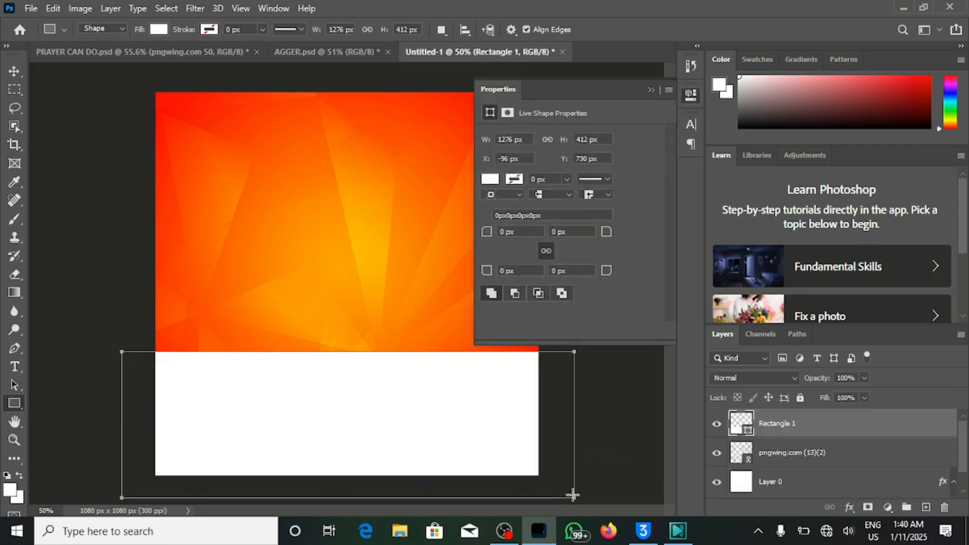
left_click(651, 90)
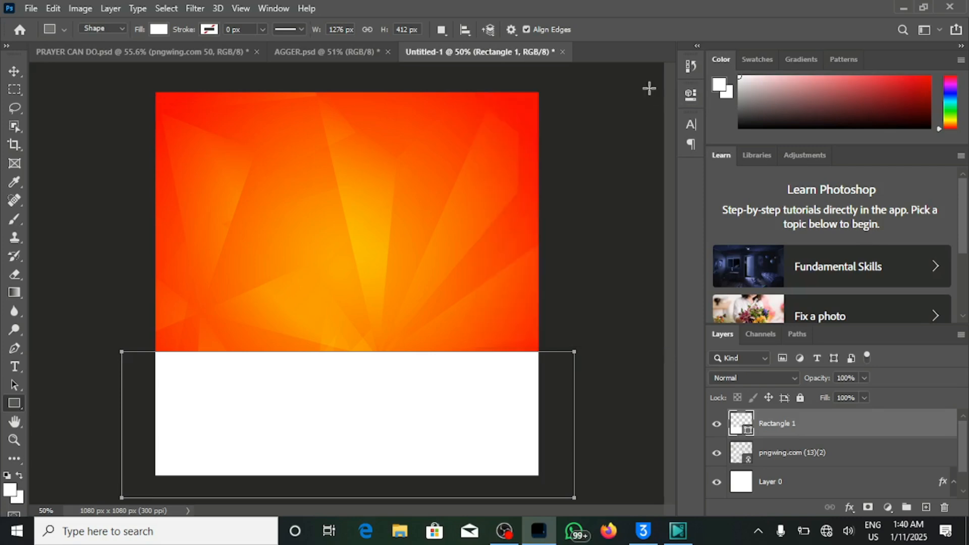
left_click(620, 135)
left_click(504, 201)
left_click(426, 162)
left_click(497, 201)
Step: Deselect the white rectangle and check the layout of the finished AGGER.psd flyer before returning to the new document
left_click(13, 71)
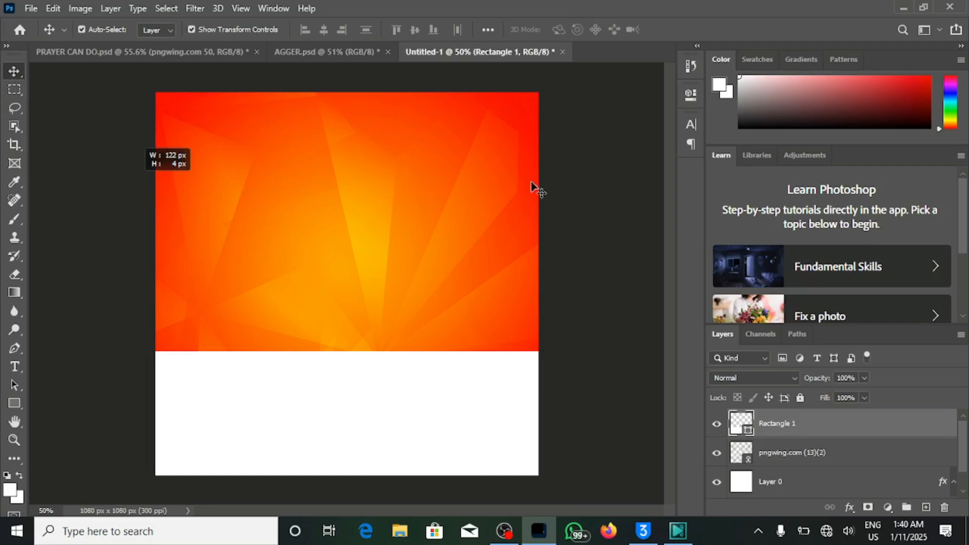
left_click(631, 195)
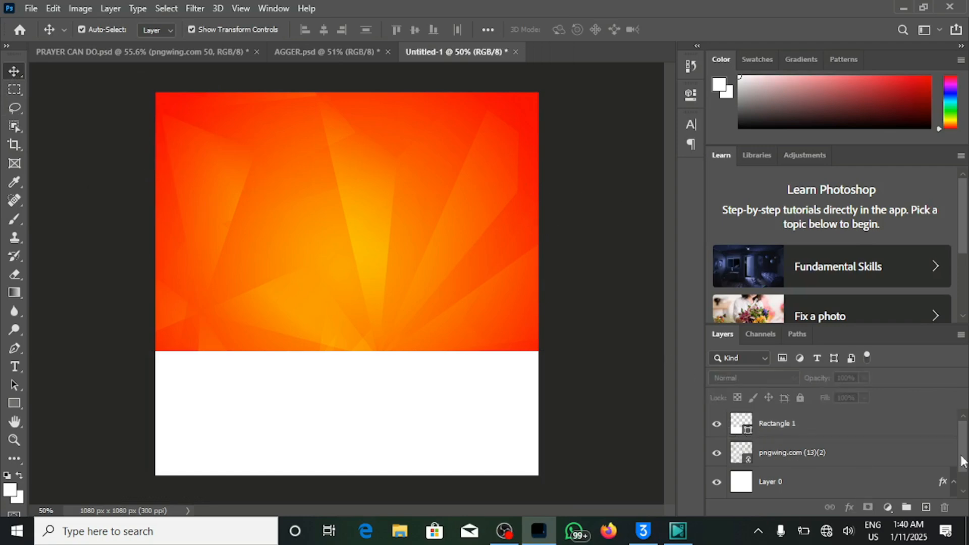
left_click(310, 52)
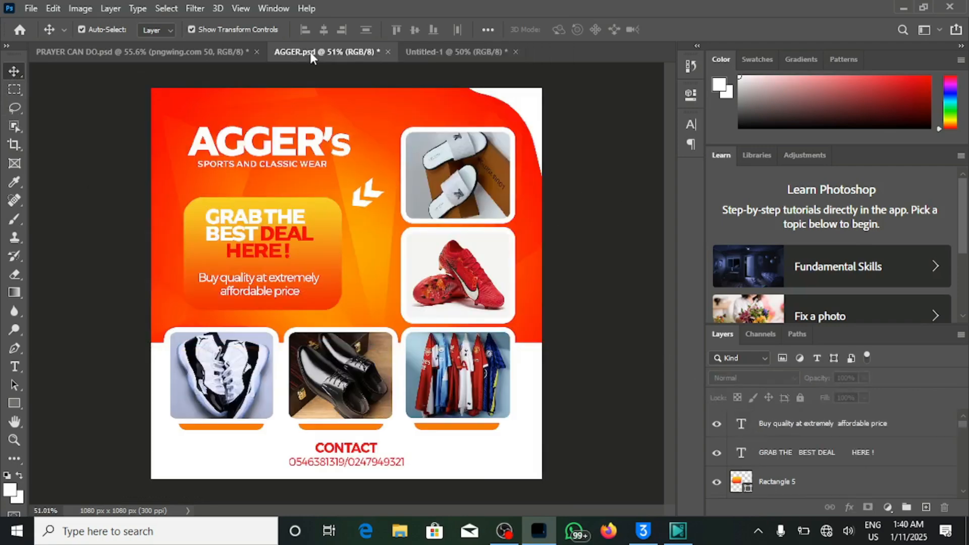
left_click(475, 52)
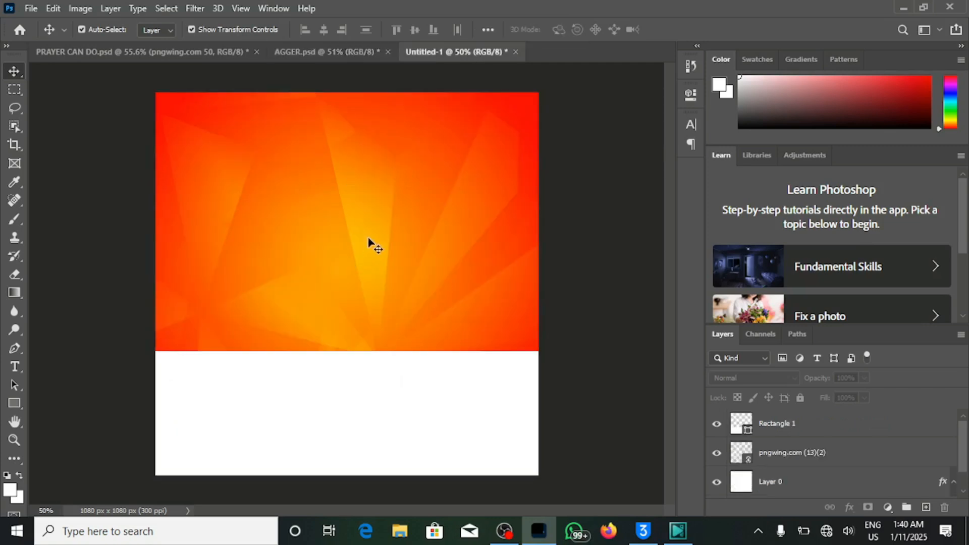
Step: Draw two more white rectangles over the artwork, the larger about 1754 x 910 px and covering most of the canvas
left_click(17, 399)
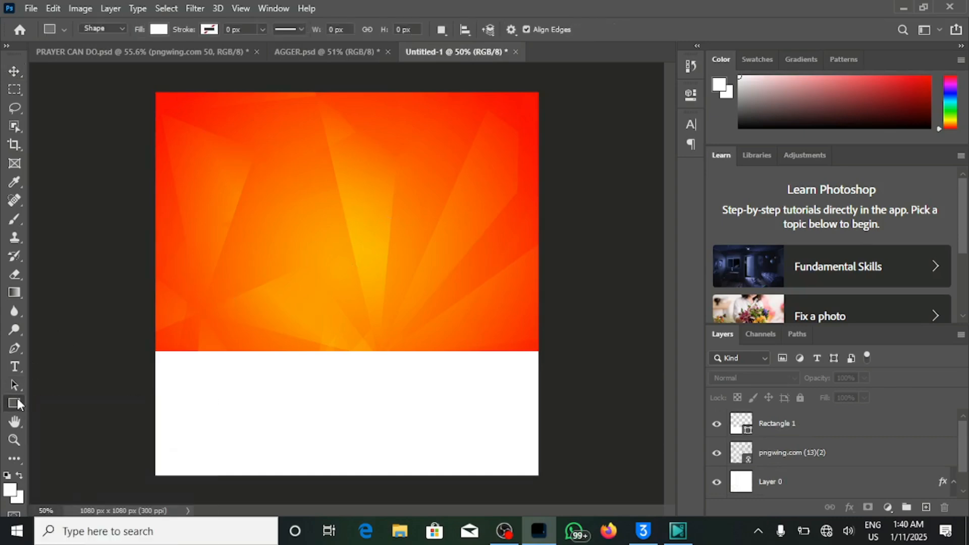
left_click(691, 94)
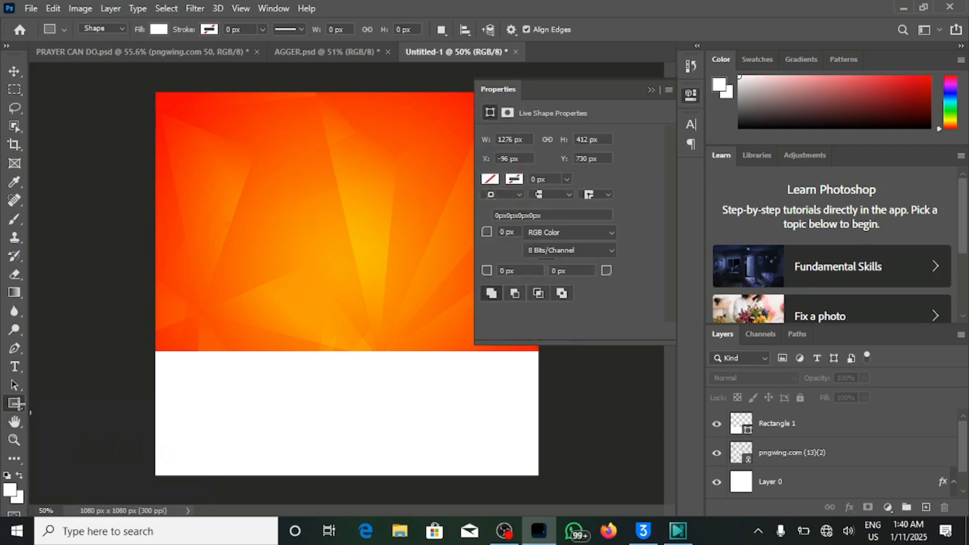
left_click_drag(499, 240, 500, 244)
left_click_drag(650, 89, 30, 412)
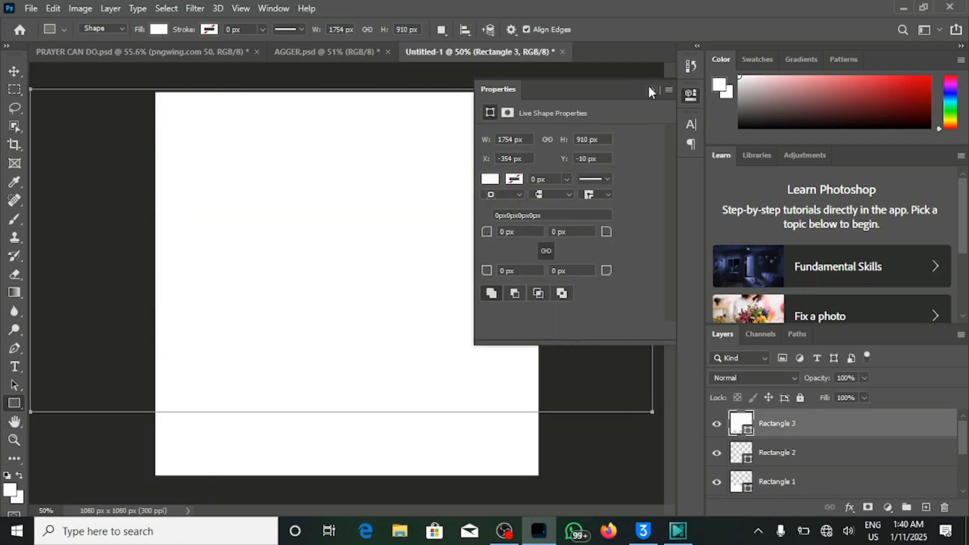
Step: Undo the last two white rectangles so only the one across the lower part of the canvas remains
left_click(650, 89)
key("ctrl+z")
key("ctrl+z")
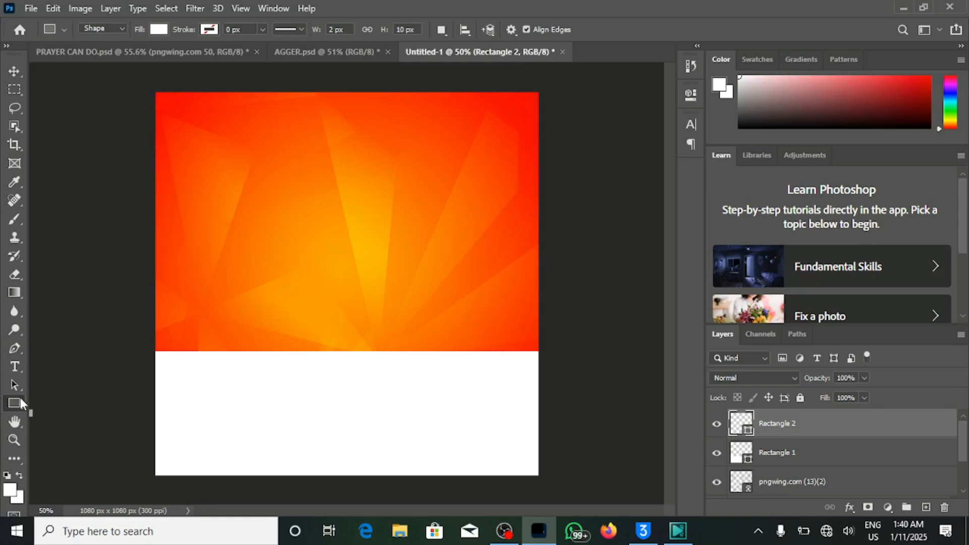
key("ctrl+z")
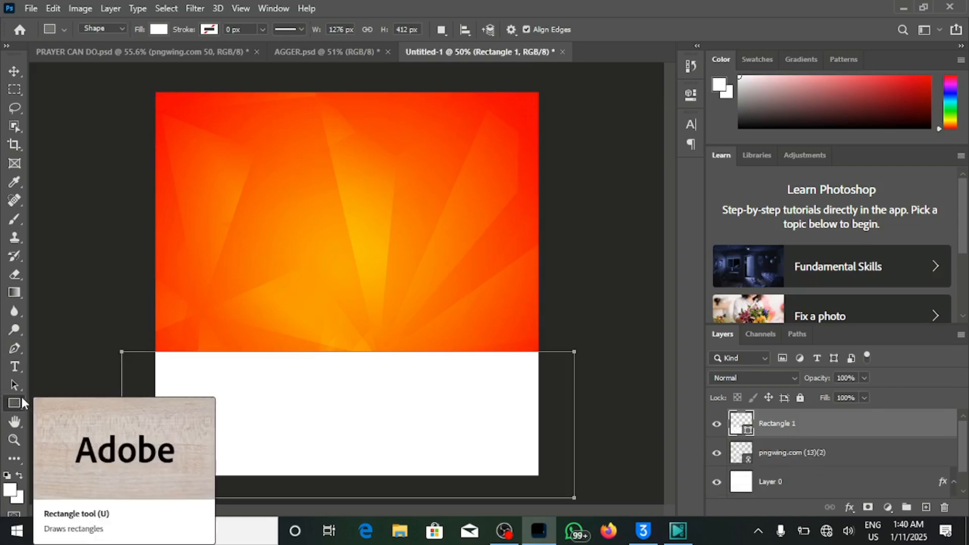
Step: On a new layer, draw a white rounded square about 296 x 296 px right of the canvas centre with 42 px corner radii
left_click(926, 508)
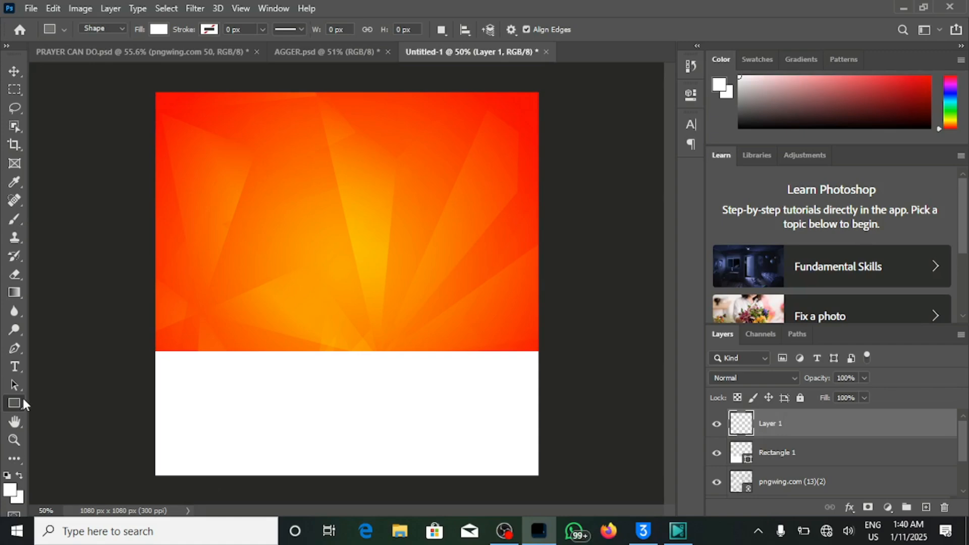
left_click(22, 395)
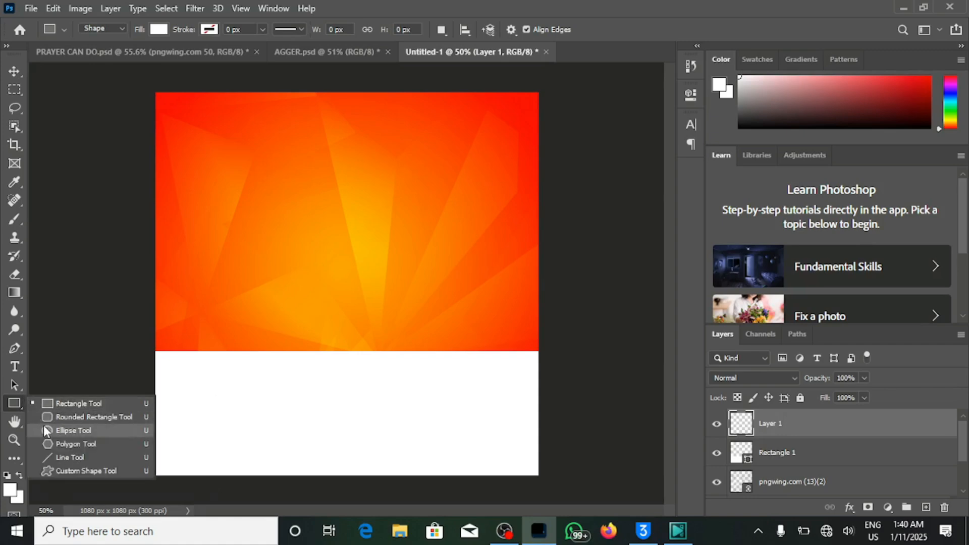
key("Escape")
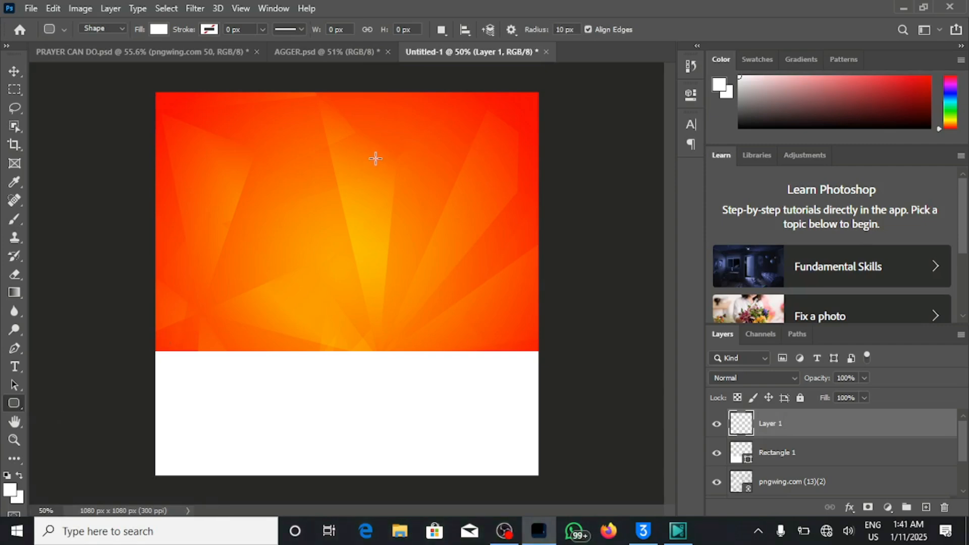
left_click_drag(376, 158, 480, 263)
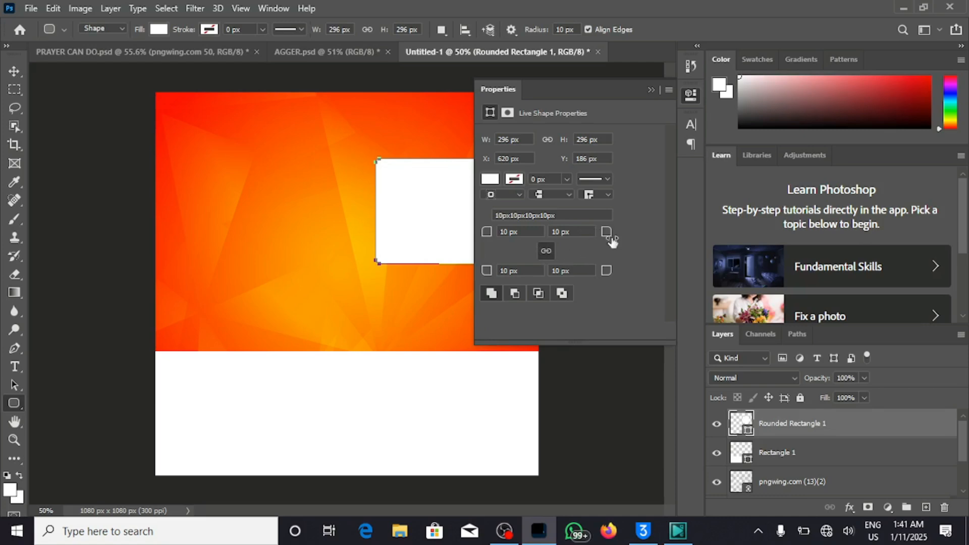
mouse_move(609, 237)
left_mouse_down()
mouse_move(628, 246)
mouse_move(609, 240)
left_mouse_up()
left_click(651, 90)
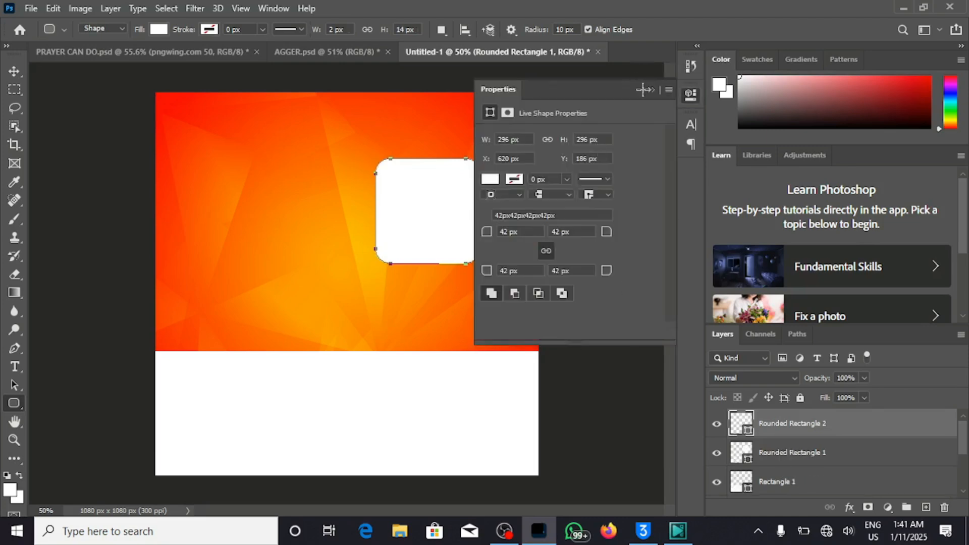
left_click(652, 91)
left_click(588, 211)
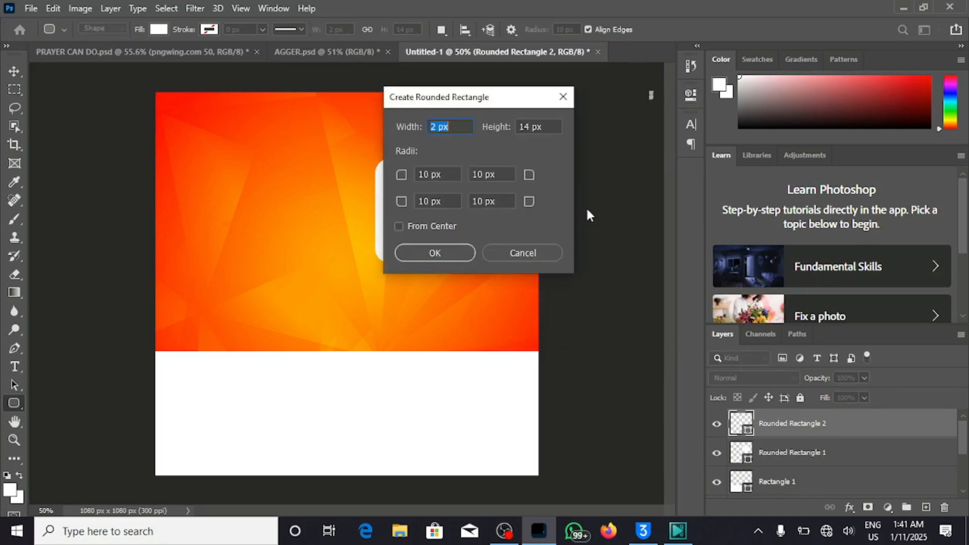
left_click(507, 253)
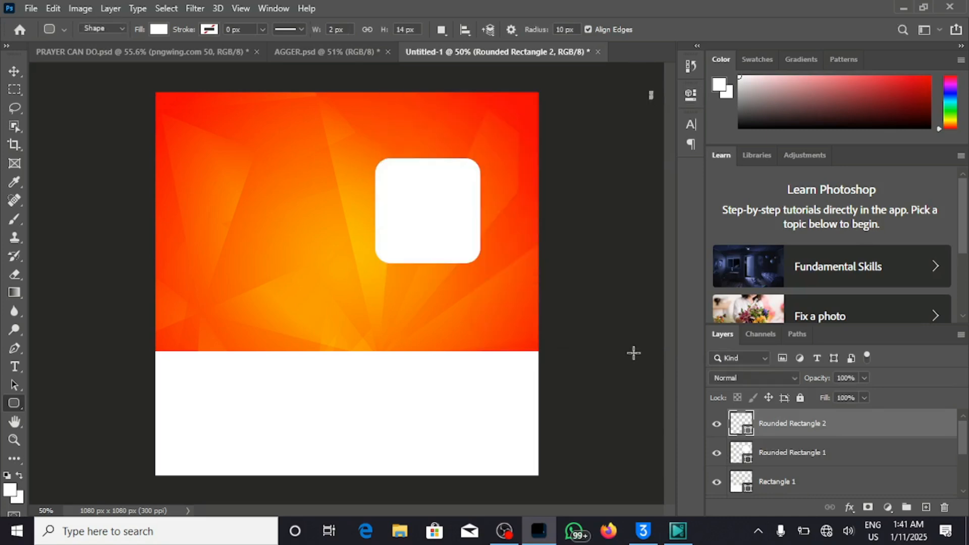
key("Delete")
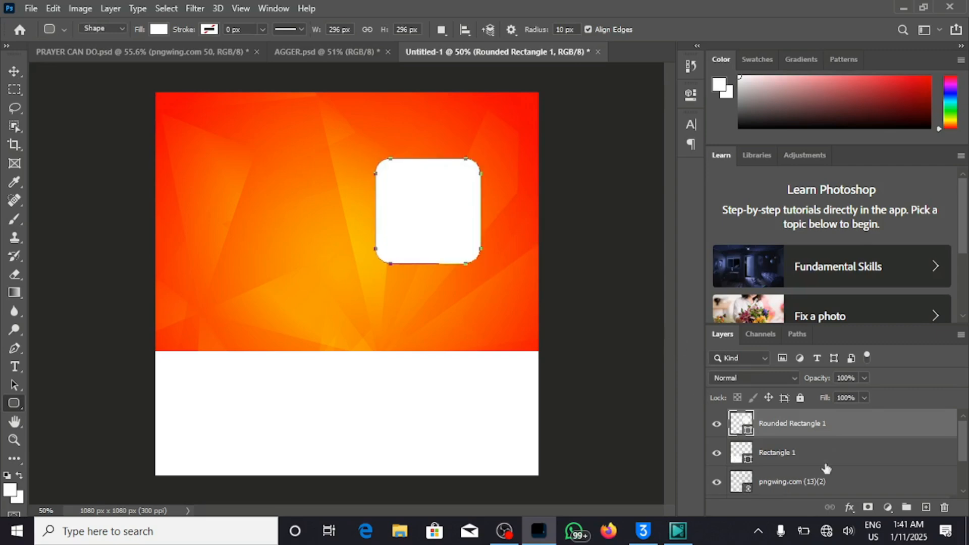
Step: Create one layer group above the shapes and move the rounded square's layer into it
left_click(906, 508)
left_click(906, 508)
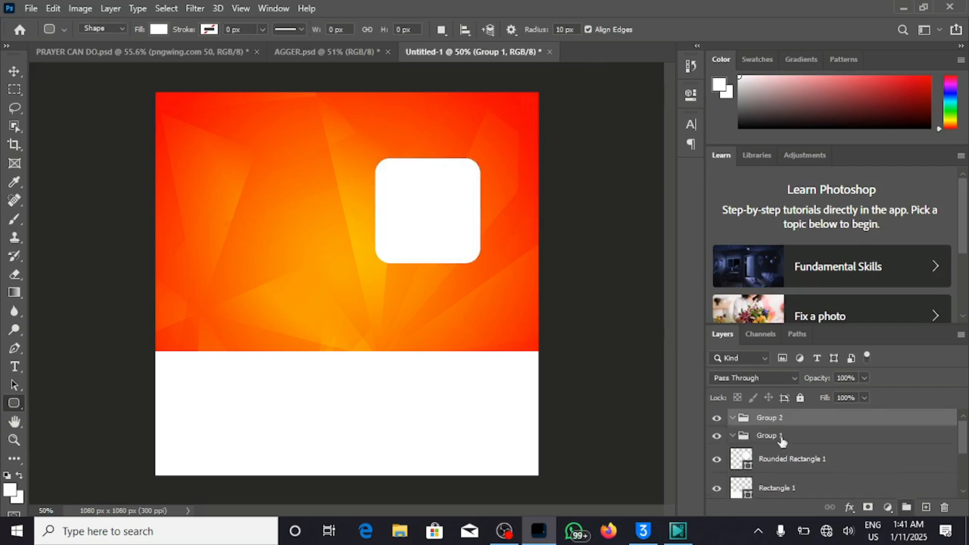
key("Delete")
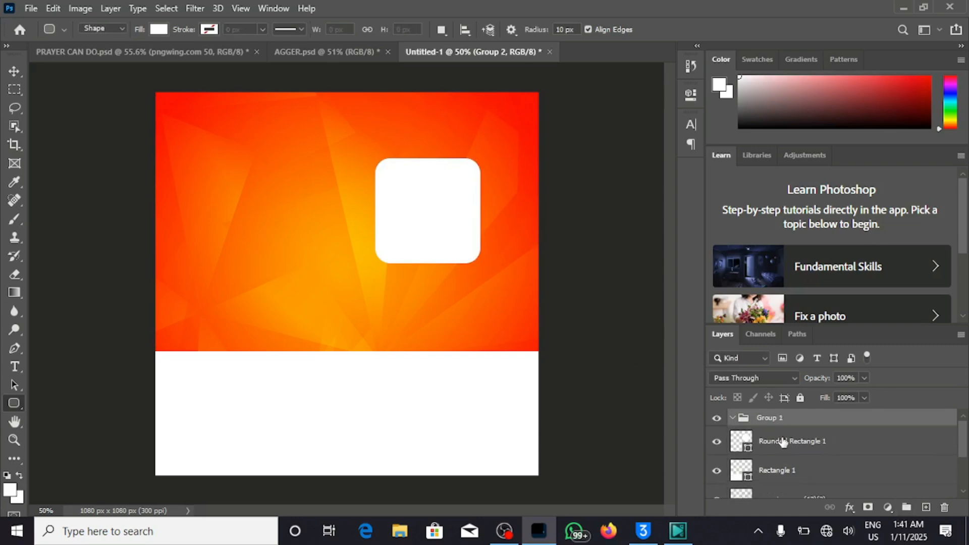
double_click(783, 432)
left_click(782, 422)
left_click(788, 442)
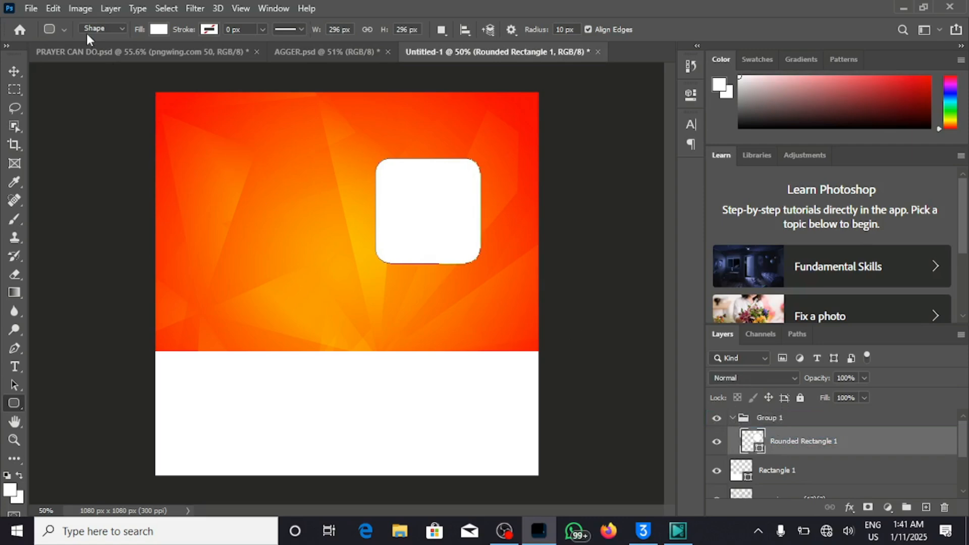
Step: Place the white sandals photo 6c3654ee-dad3-4ffe-b27a-8f36369b172f as a linked file above the rounded square in the group
left_click(31, 9)
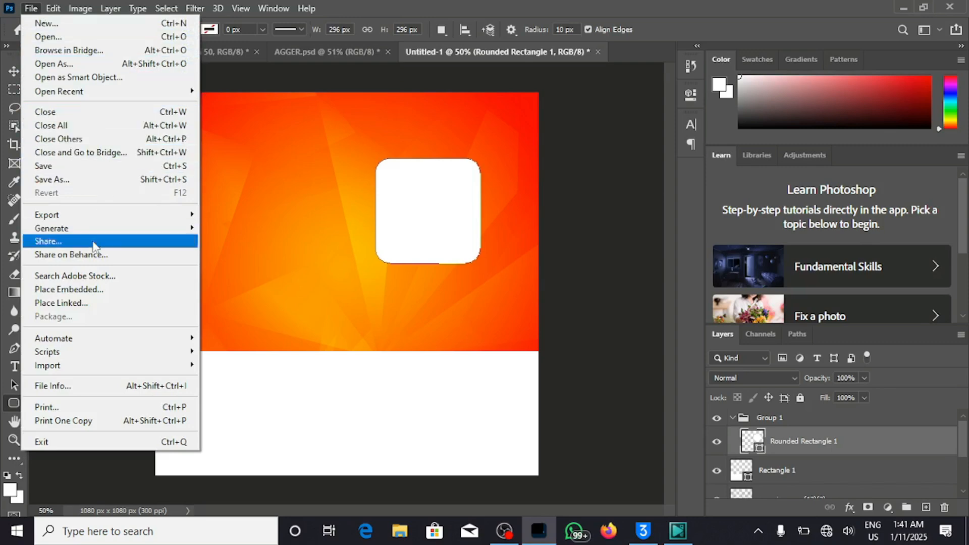
left_click(82, 303)
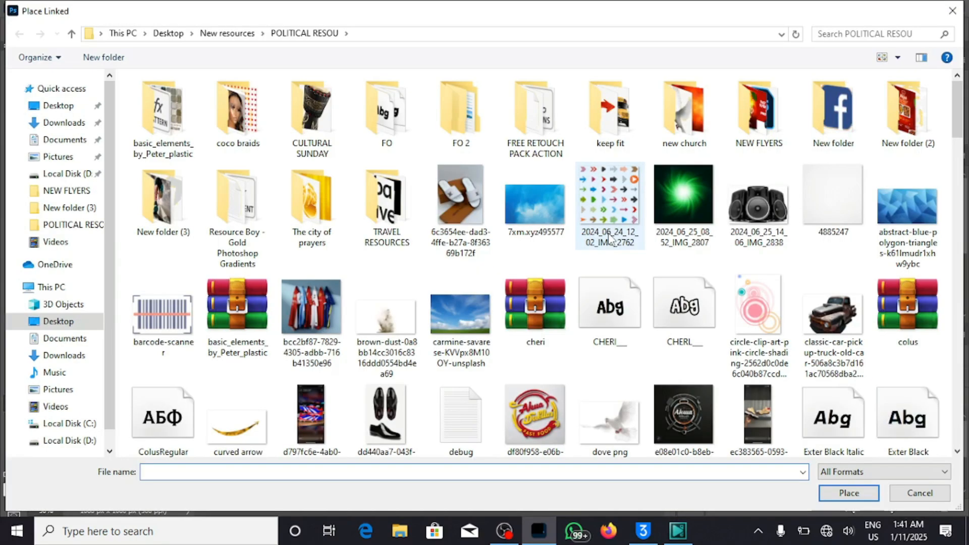
scroll(611, 237, "down", 5)
scroll(611, 237, "up", 5)
left_click(465, 167)
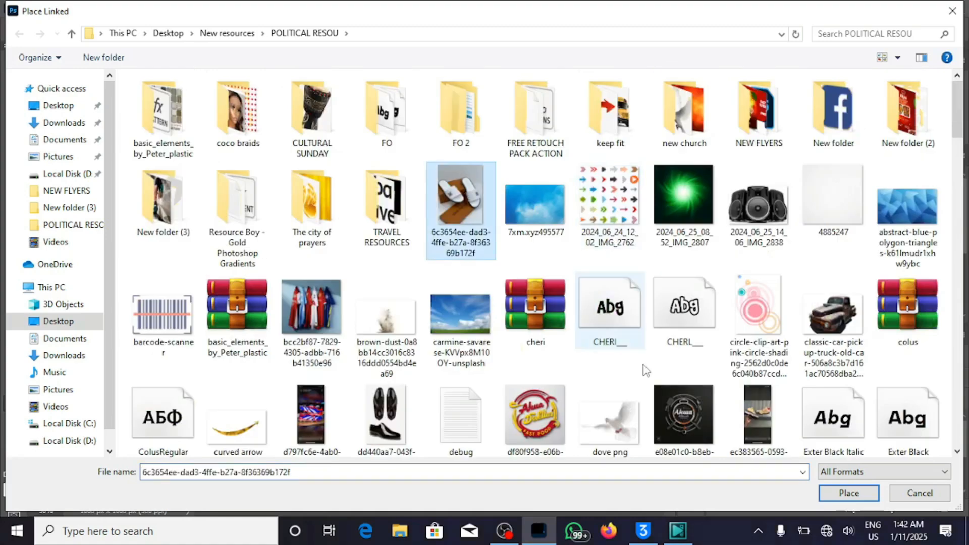
left_click(848, 493)
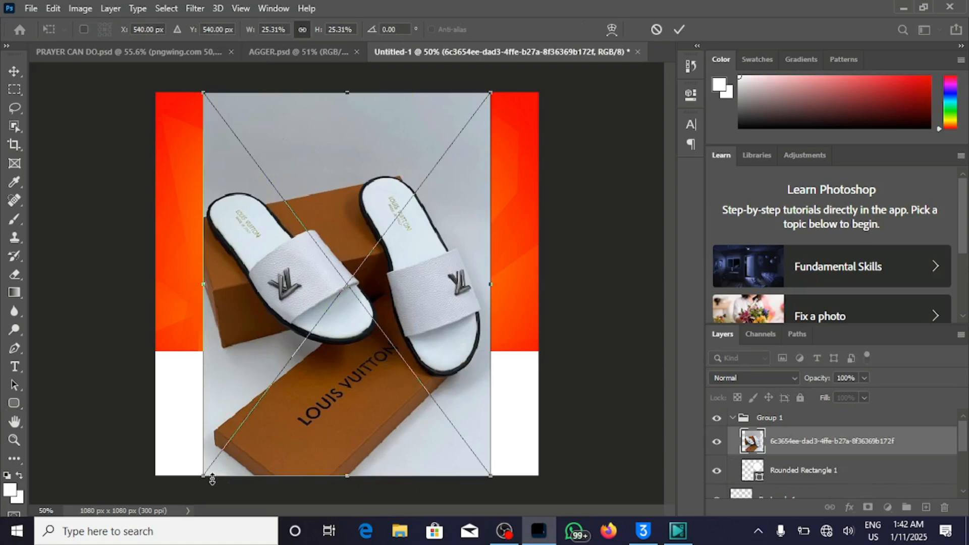
left_click_drag(247, 445, 260, 434)
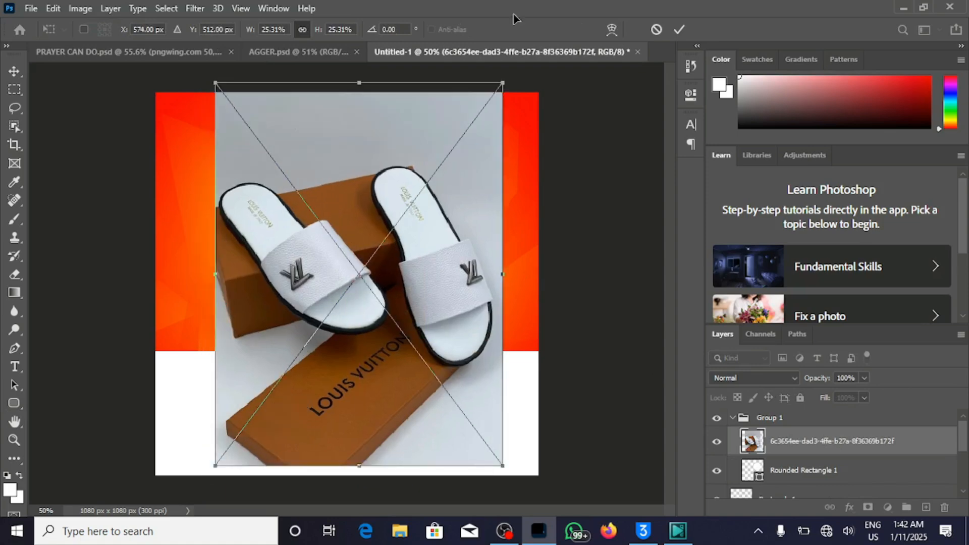
left_click(679, 30)
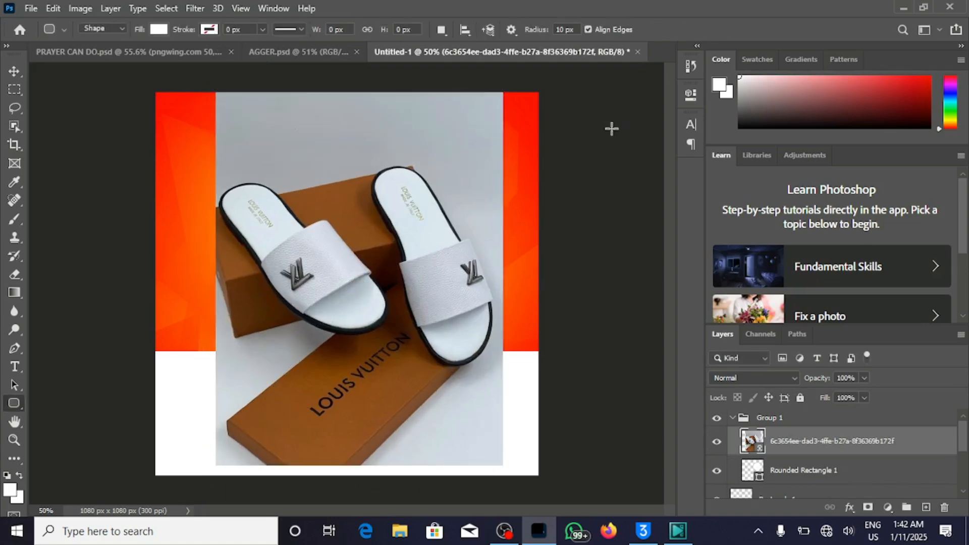
Step: Scale the sandals photo down to about 11.36% and position it over the rounded square
left_click(15, 71)
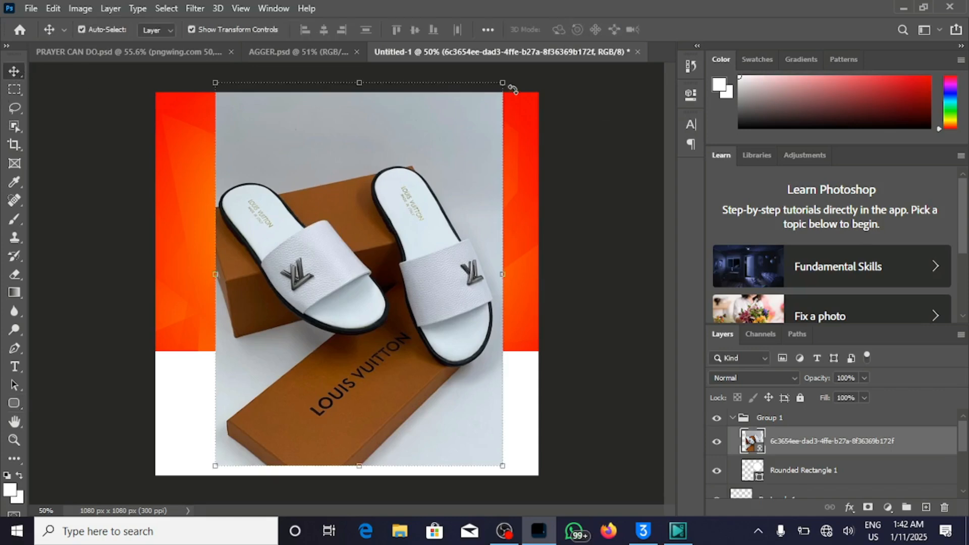
left_click_drag(498, 106, 425, 279)
left_click_drag(355, 325, 443, 186)
left_click_drag(491, 126, 482, 153)
left_click_drag(440, 191, 444, 186)
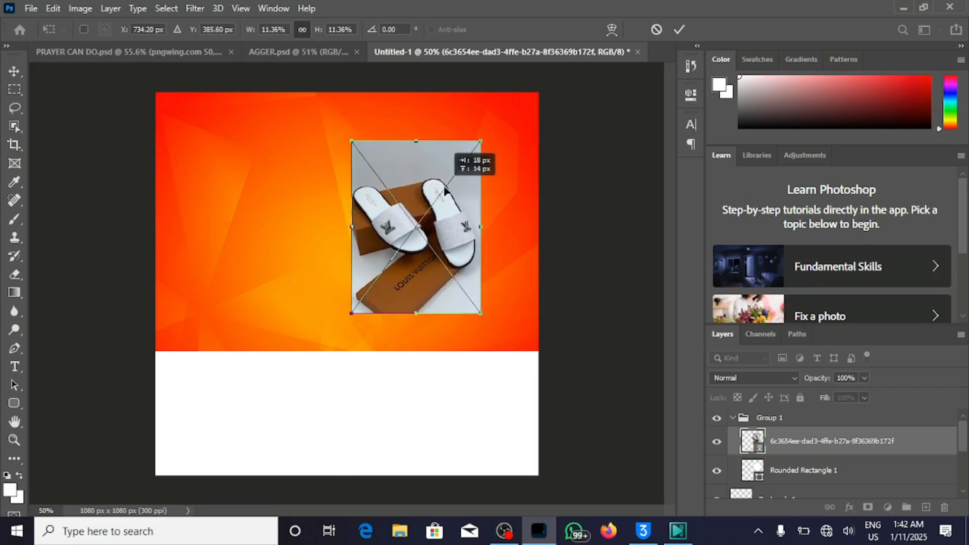
key("Return")
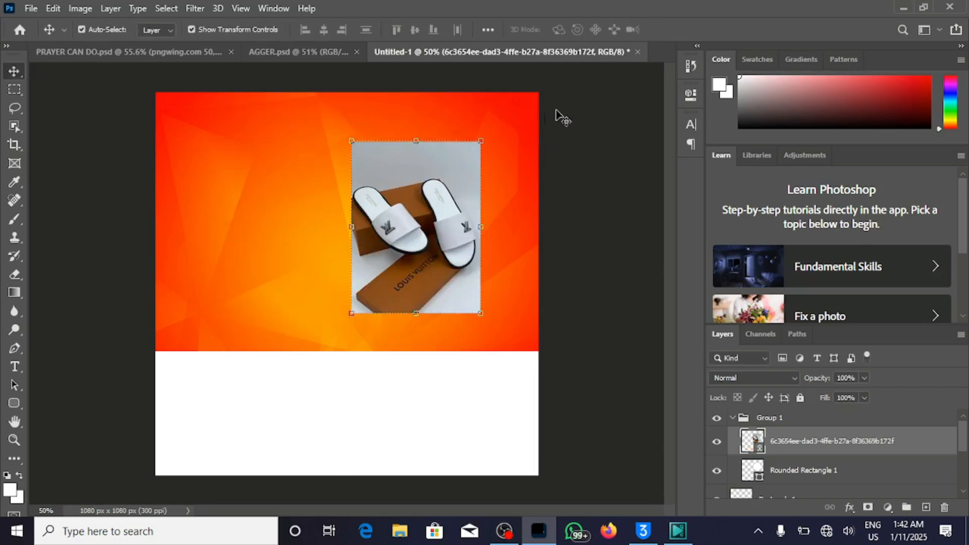
Step: Clip the sandals photo to the rounded square and scale it to about 9.12% so both sandals fit inside
right_click(775, 449)
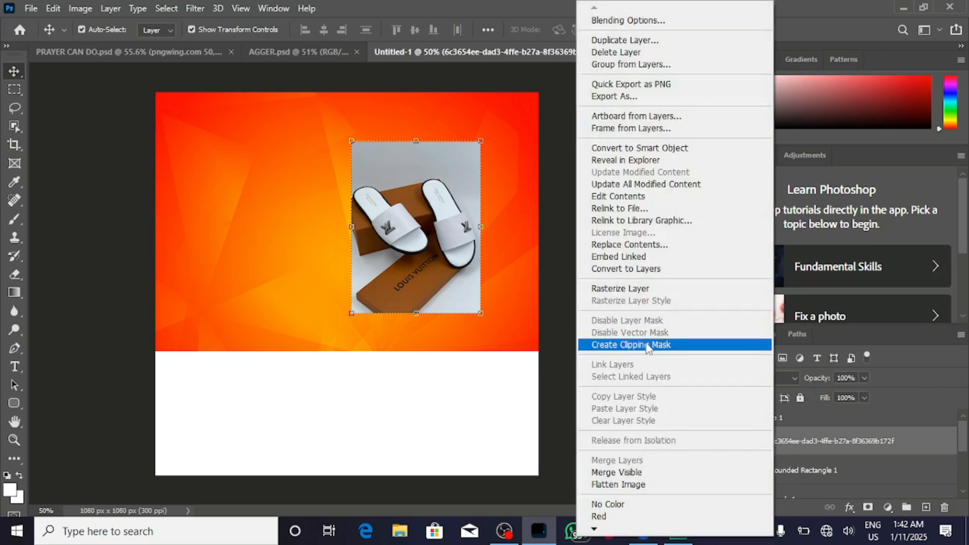
left_click(649, 347)
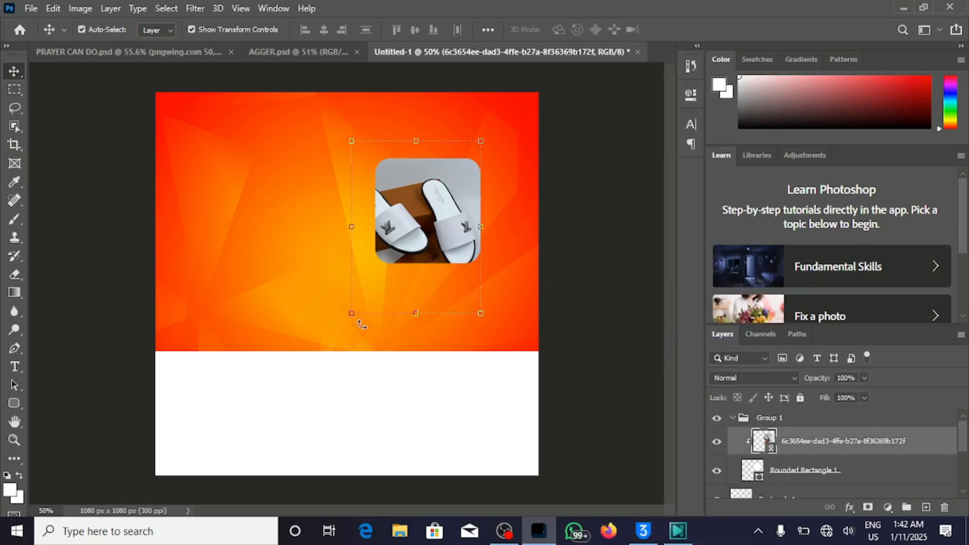
left_click_drag(354, 315, 378, 278)
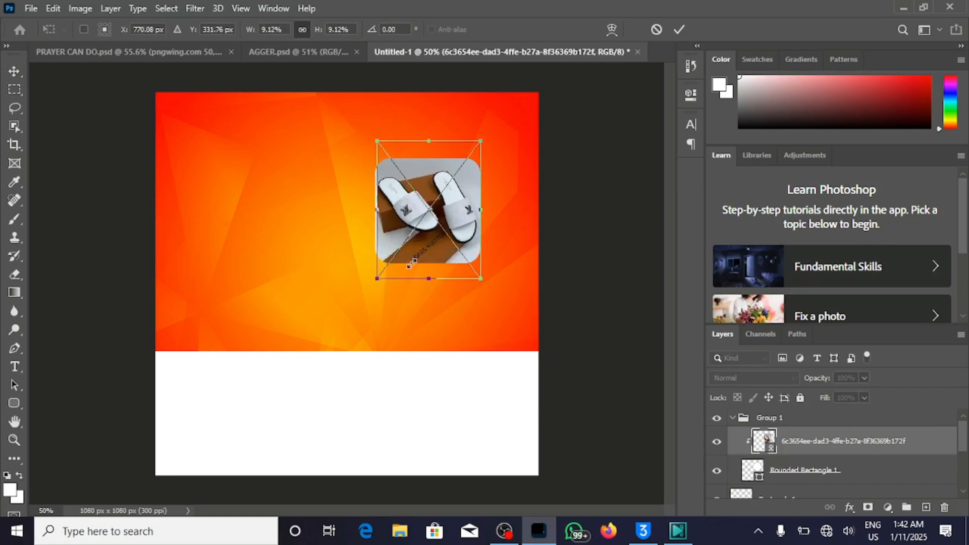
left_click(678, 31)
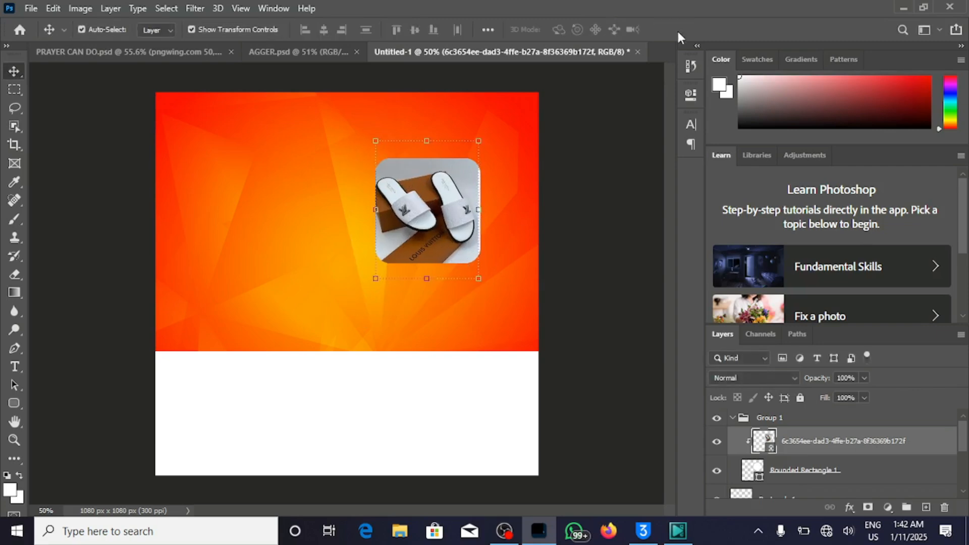
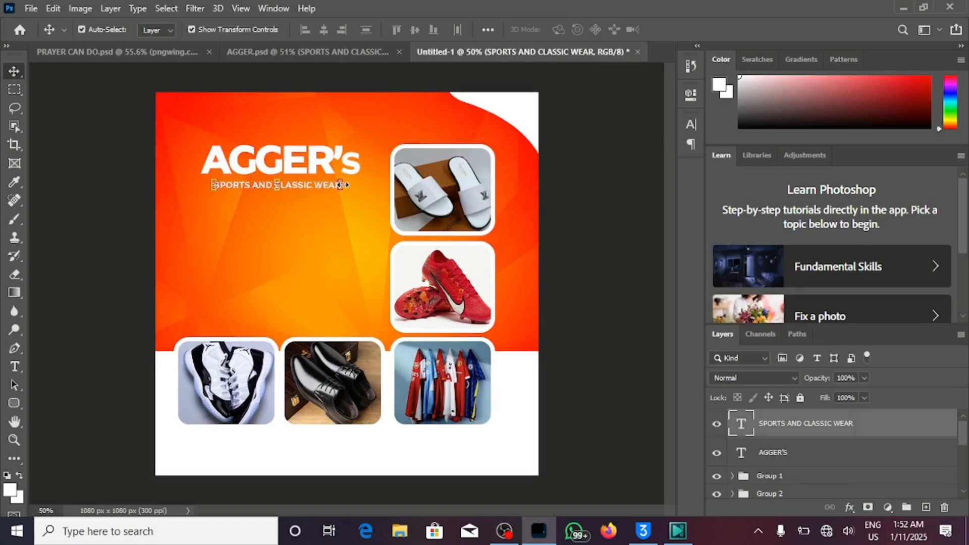
Step: Nudge the SPORTS AND CLASSIC WEAR line slightly up toward the AGGER's title
key("Up")
key("Up")
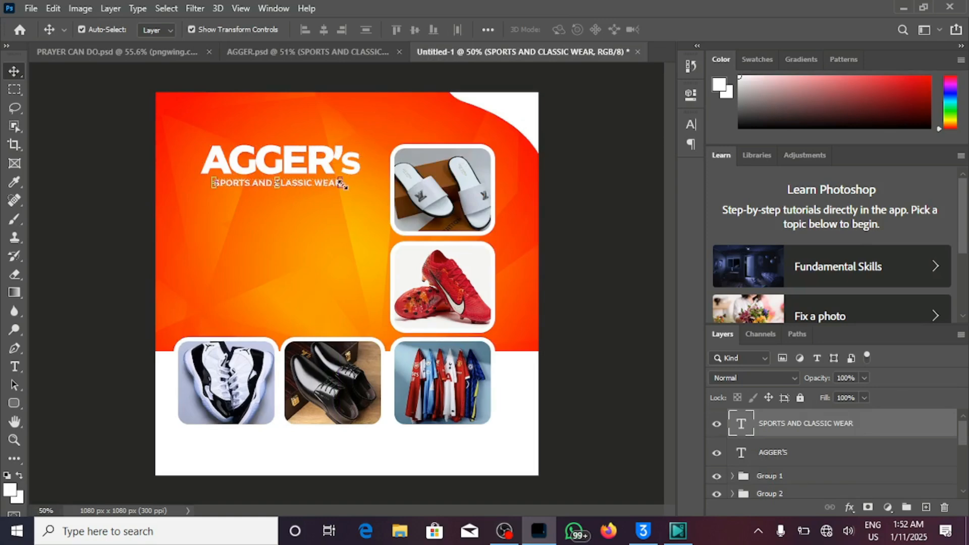
Step: Draw a white rounded rectangle about 390 x 278 px with 10 px corners below the SPORTS AND CLASSIC WEAR line
left_click(13, 403)
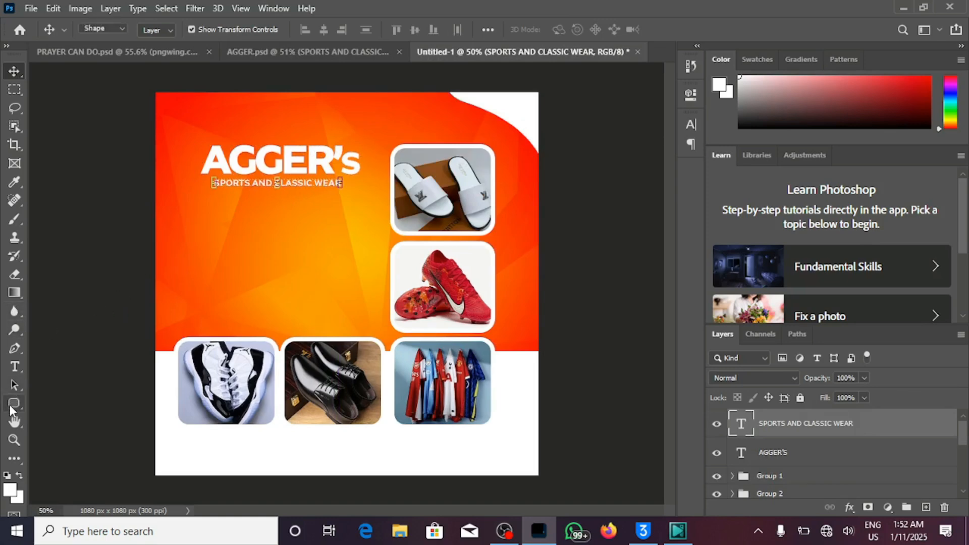
left_click(213, 209)
left_click_drag(213, 209, 352, 307)
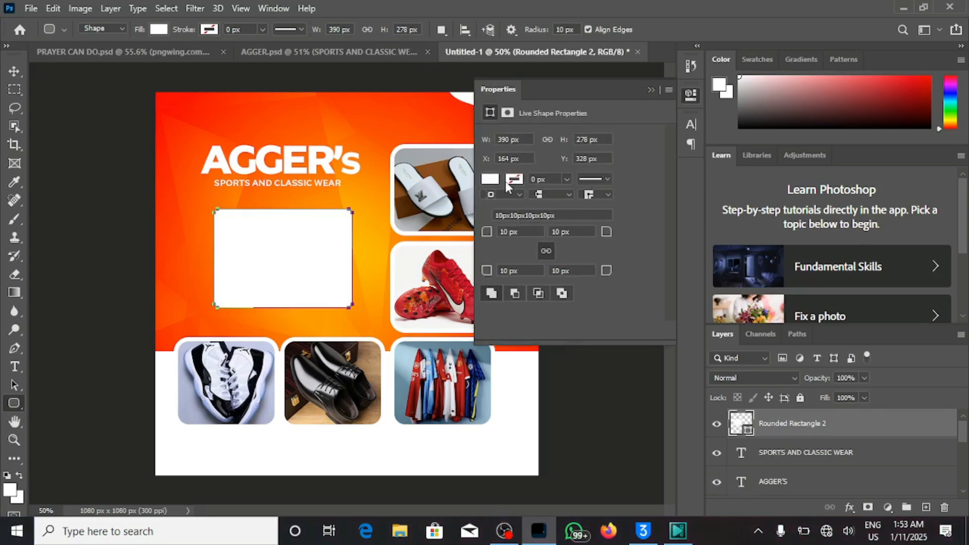
Step: Fill the new rounded rectangle with the yellow-to-red linear gradient at an angle of -90 degrees
left_click(490, 180)
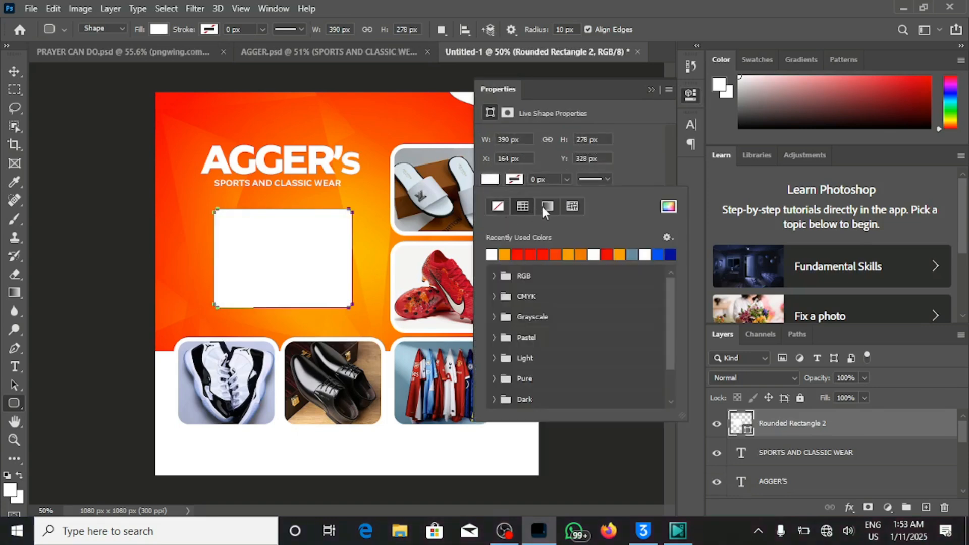
left_click(546, 207)
left_click(491, 255)
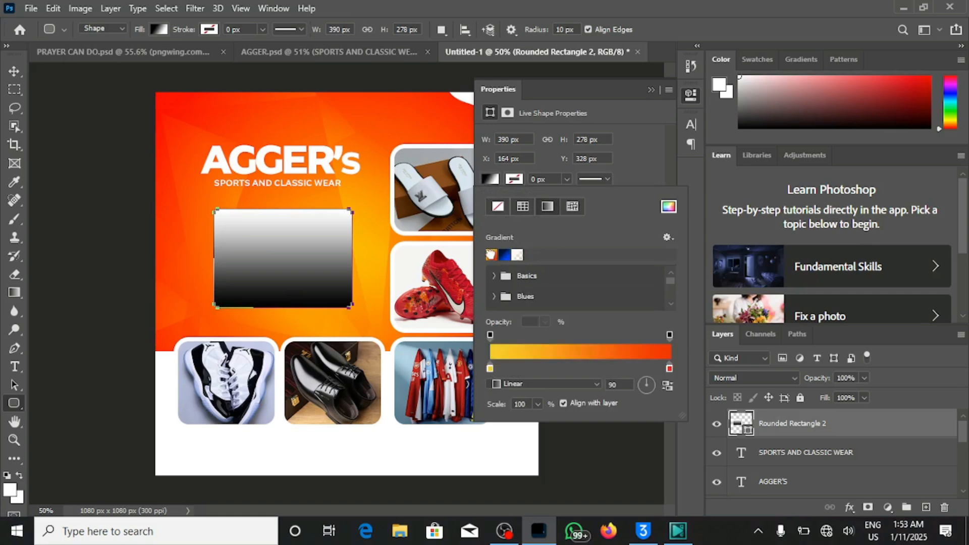
left_click(611, 384)
type("-")
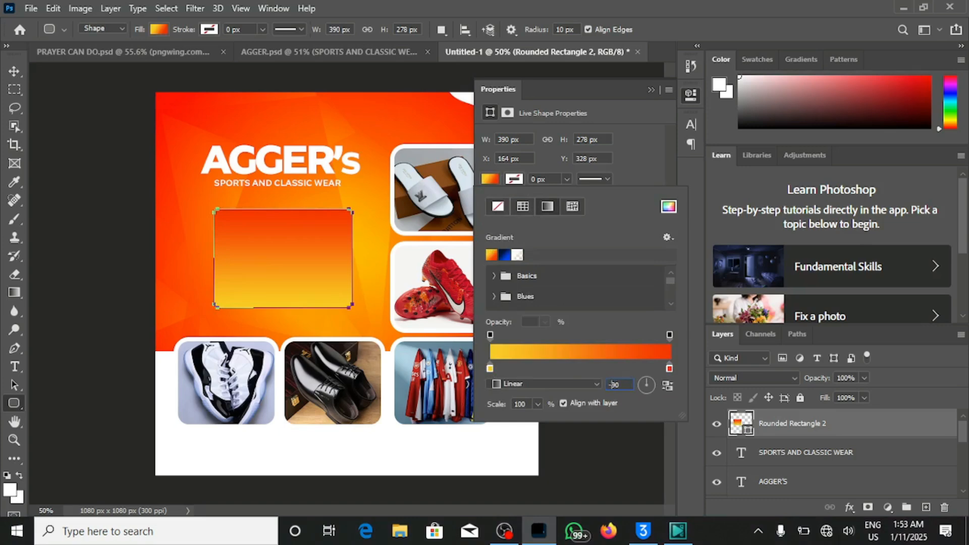
key("Return")
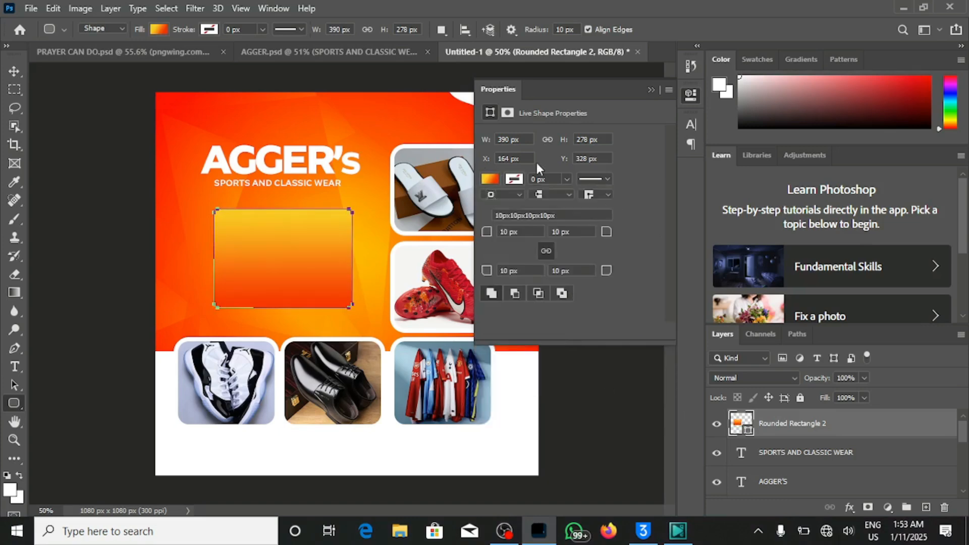
left_click(652, 89)
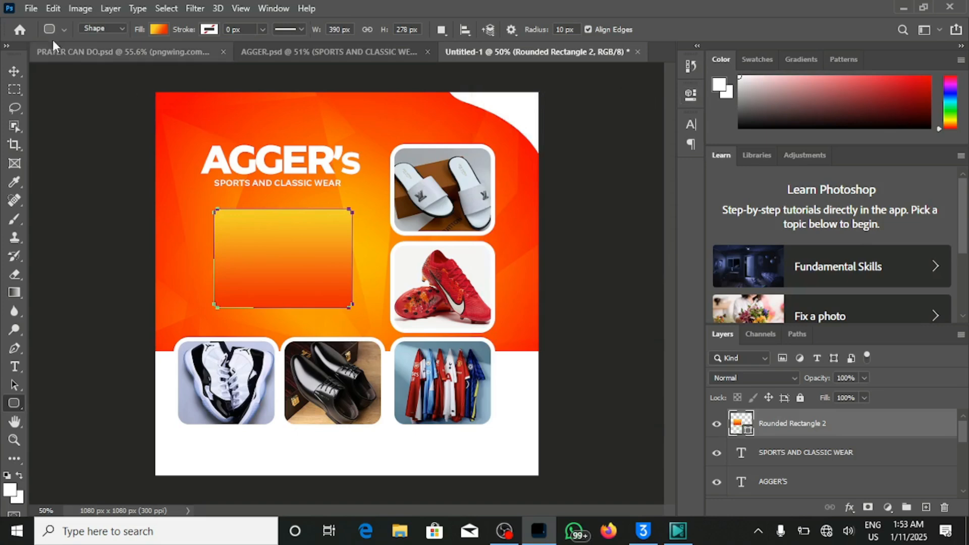
Step: Scale the gradient rounded rectangle to about 106.61% and set all its corner radii to 68 px
left_click(15, 72)
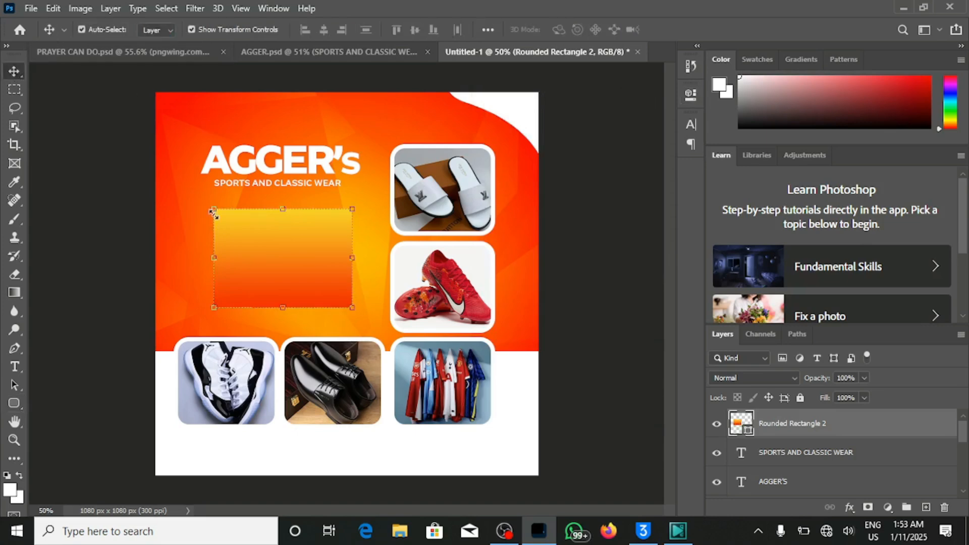
left_click_drag(207, 208, 205, 203)
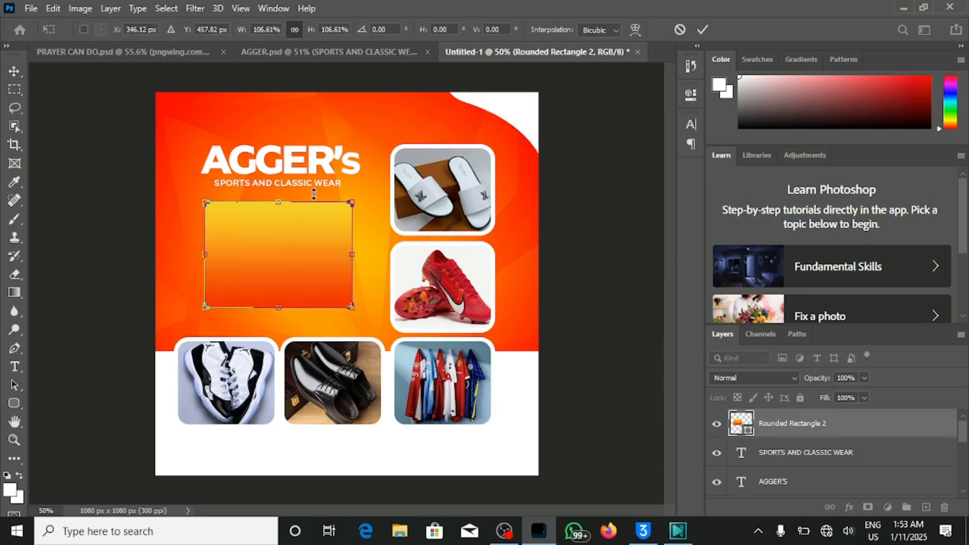
left_click(690, 94)
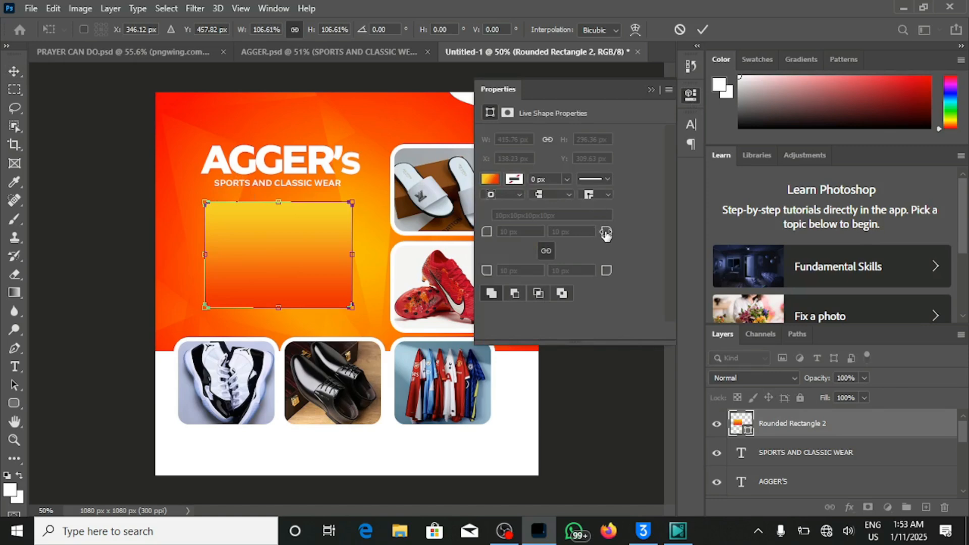
left_click(700, 31)
left_click_drag(608, 236, 650, 249)
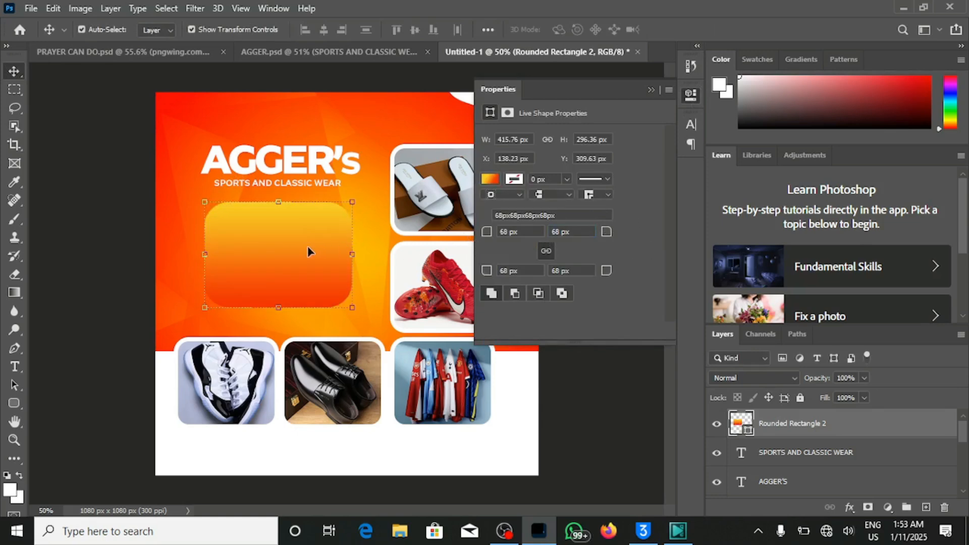
Step: Nudge the gradient box left to an X position of about 124 px, under the AGGER's title
key("Left")
key("Left")
key("Left")
key("Left")
key("Left")
key("Left")
key("Left")
key("Left")
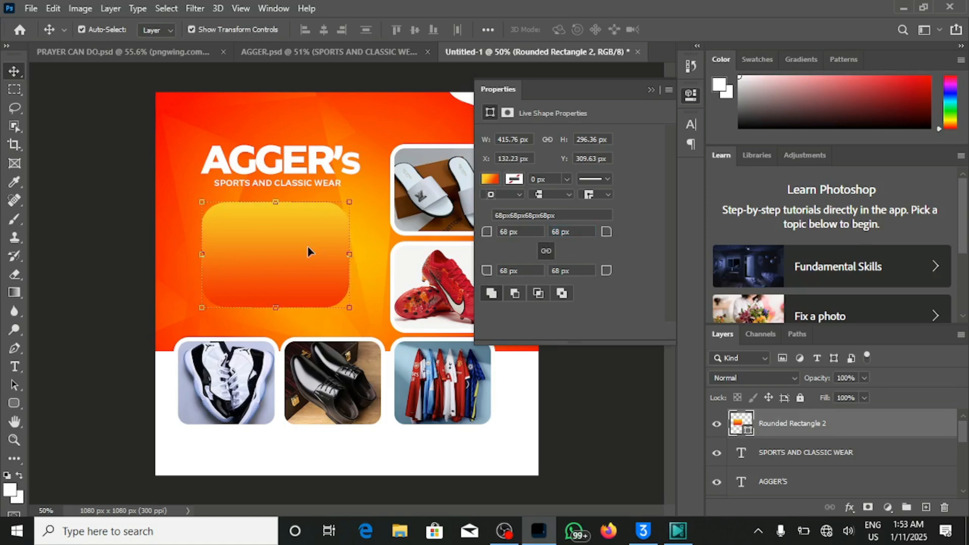
key("Left")
key("Left")
key("Left")
key("Left")
key("Left")
key("Left")
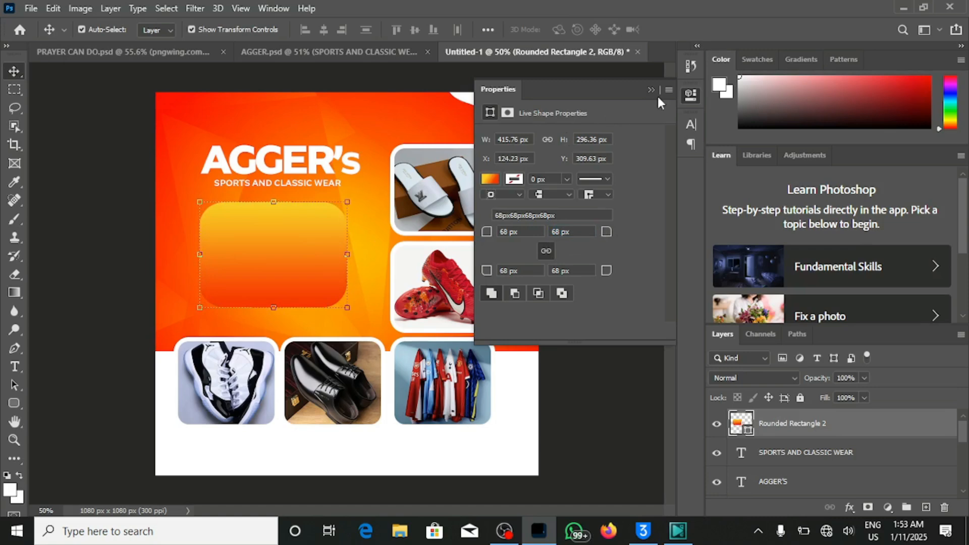
left_click(652, 90)
Step: Copy the GRAB THE BEST DEAL HERE! text from AGGER.psd into the upper part of the flyer's gradient box and center it
left_click(297, 52)
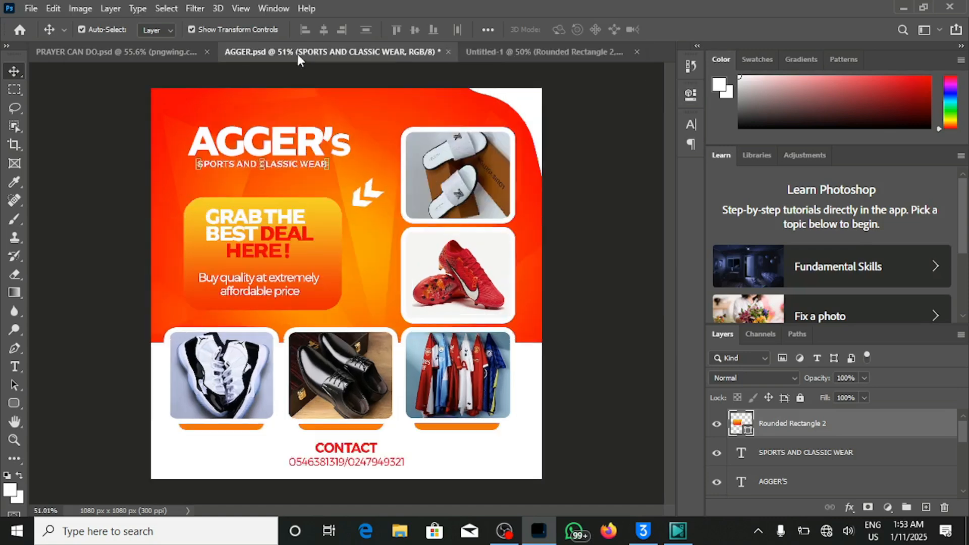
left_click(252, 217)
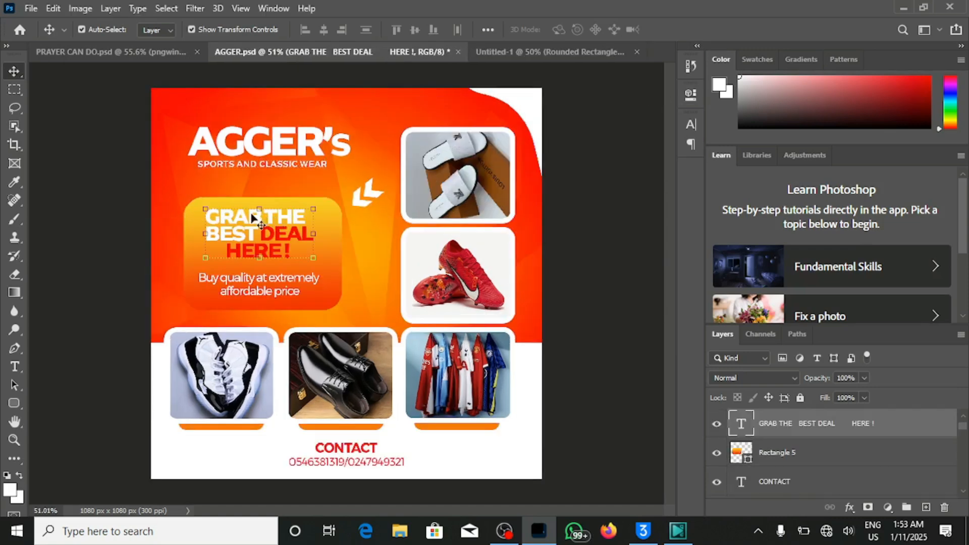
left_click_drag(252, 217, 350, 177)
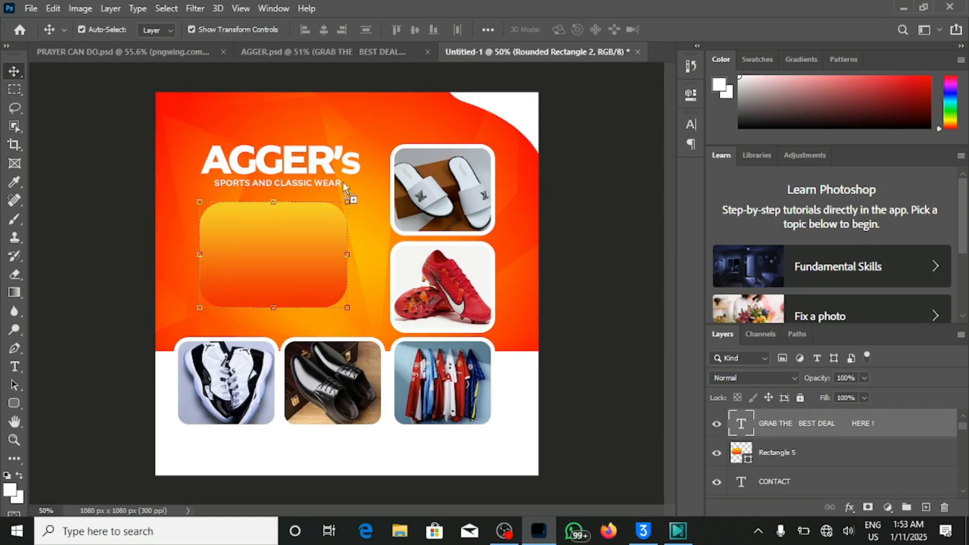
left_click_drag(274, 237, 274, 238)
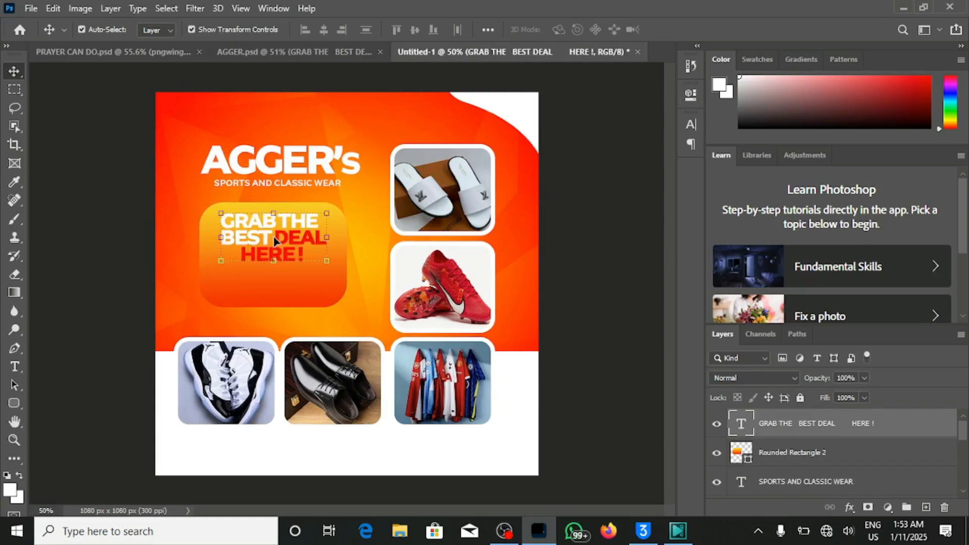
key("Left")
key("Left")
key("Left")
key("Left")
key("Left")
key("Left")
key("Left")
key("Left")
key("Up")
key("Up")
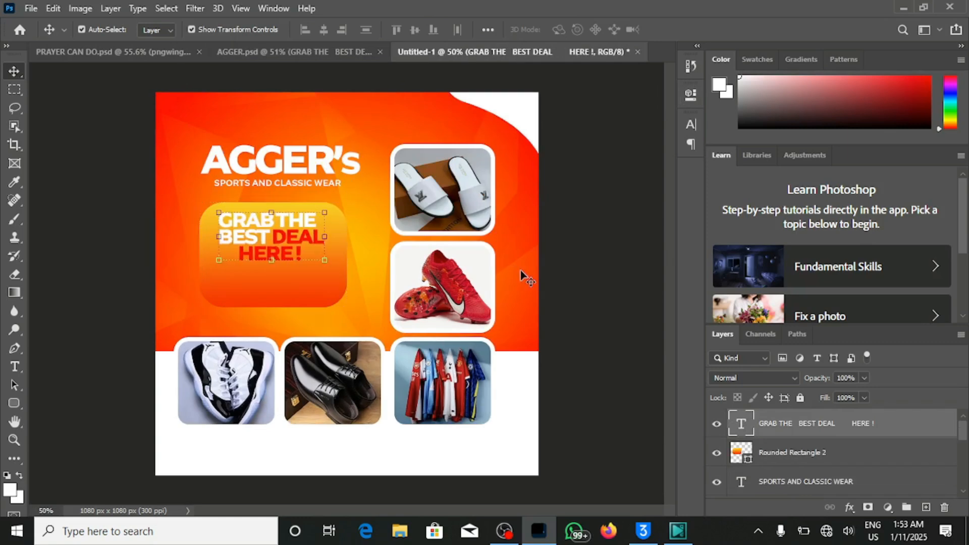
Step: Copy the "Buy quality at extremely affordable price" text from AGGER.psd into the gradient box, below HERE!
left_click(306, 54)
left_click(580, 295)
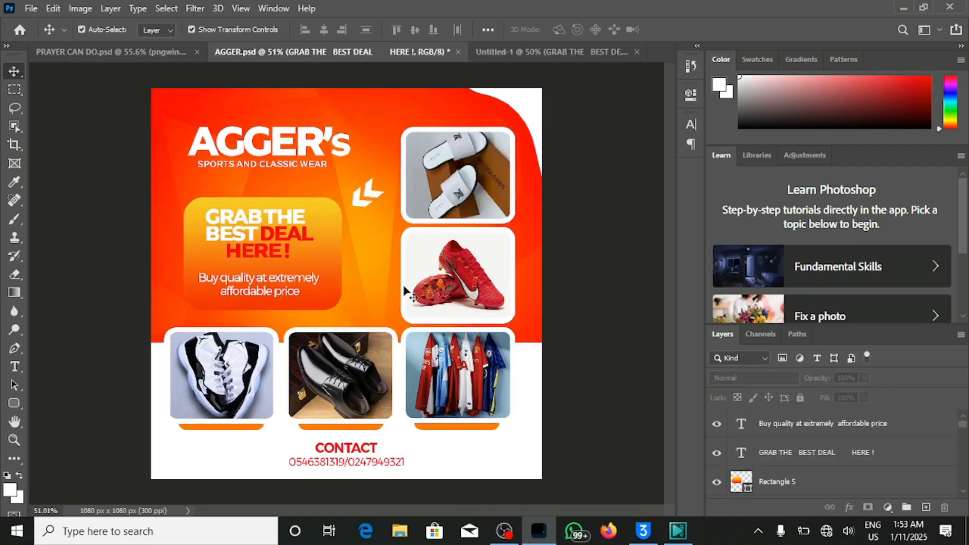
left_click_drag(281, 280, 439, 56)
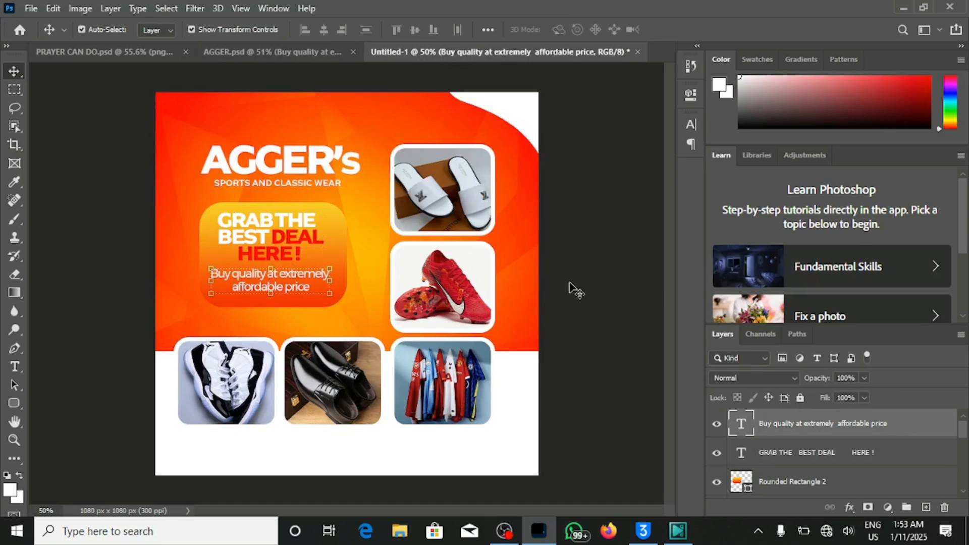
Step: Copy the red CONTACT heading from AGGER.psd onto the white area below the product photos in Untitled-1
left_click(302, 50)
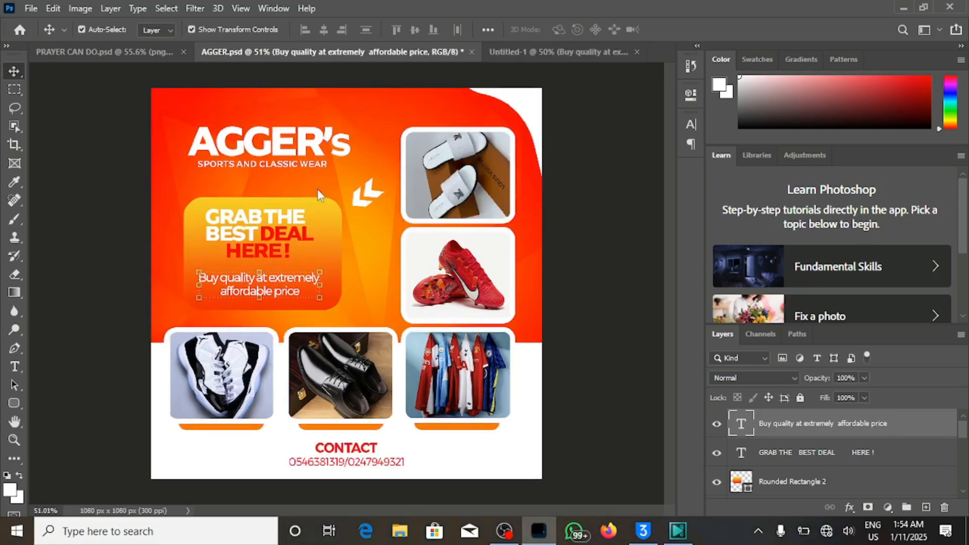
left_click(346, 453)
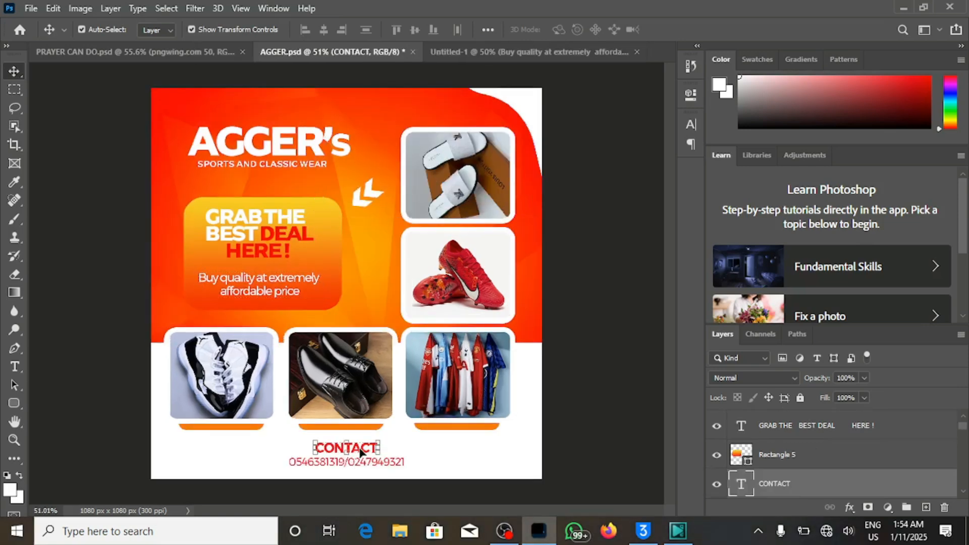
mouse_move(361, 451)
left_mouse_down()
mouse_move(462, 53)
mouse_move(347, 452)
left_mouse_up()
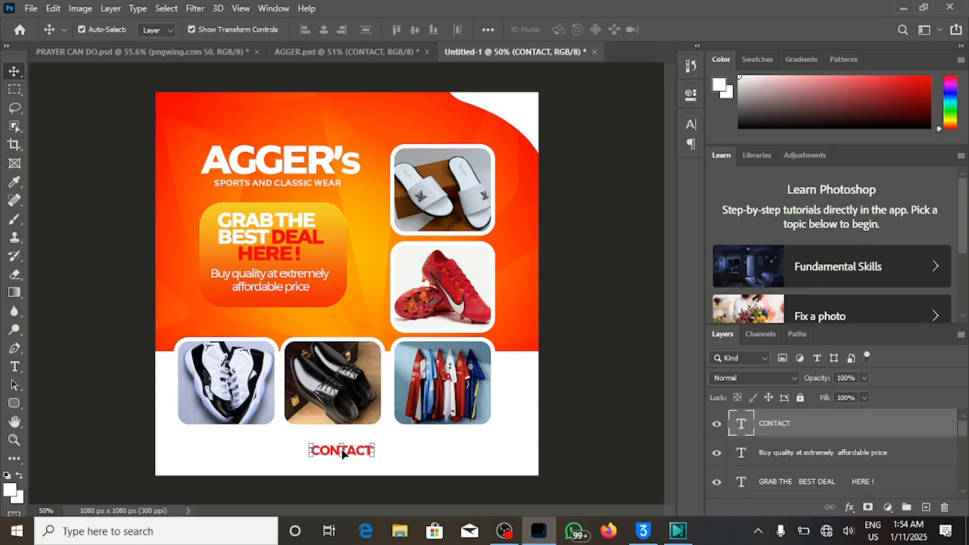
Step: Copy the phone number line from AGGER.psd into Untitled-1 and place it just below the CONTACT heading
left_click(324, 52)
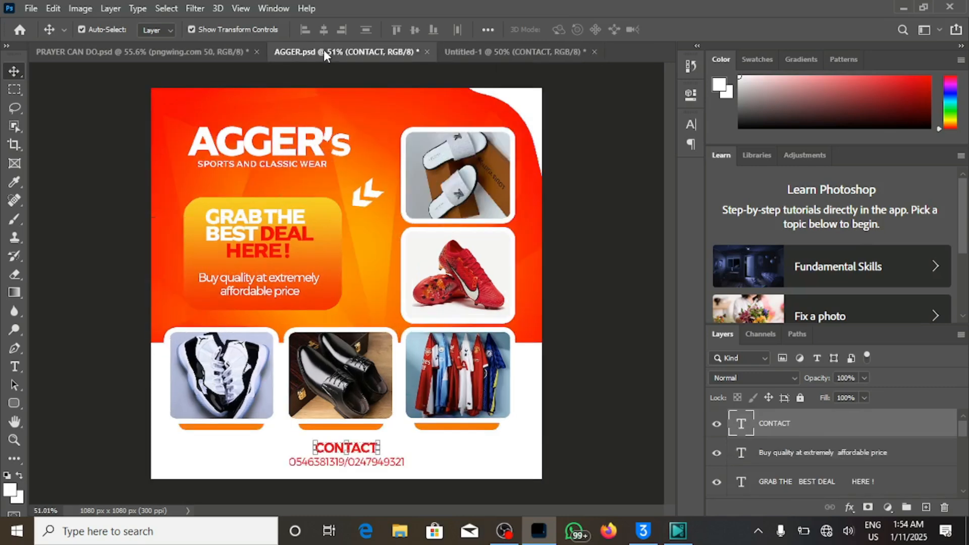
left_click(585, 444)
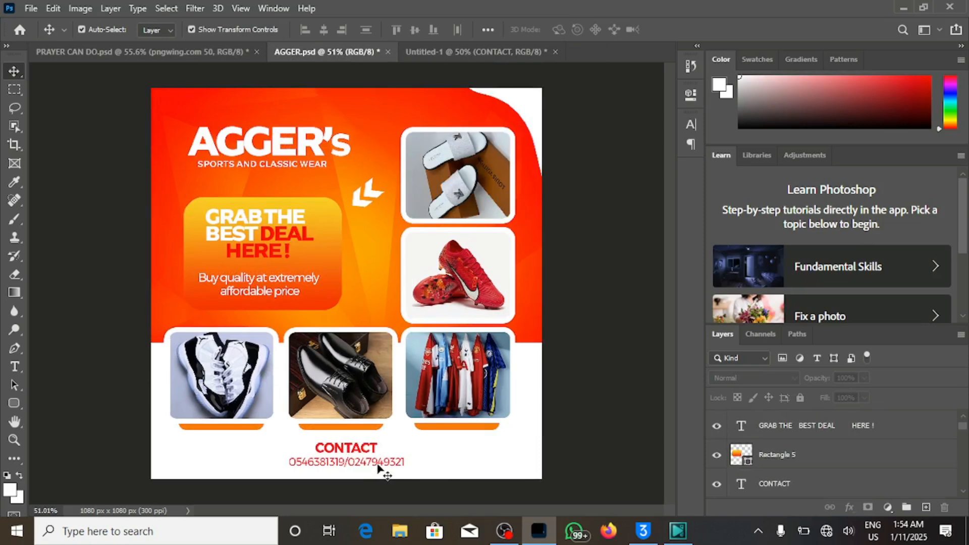
left_click_drag(377, 467, 393, 398)
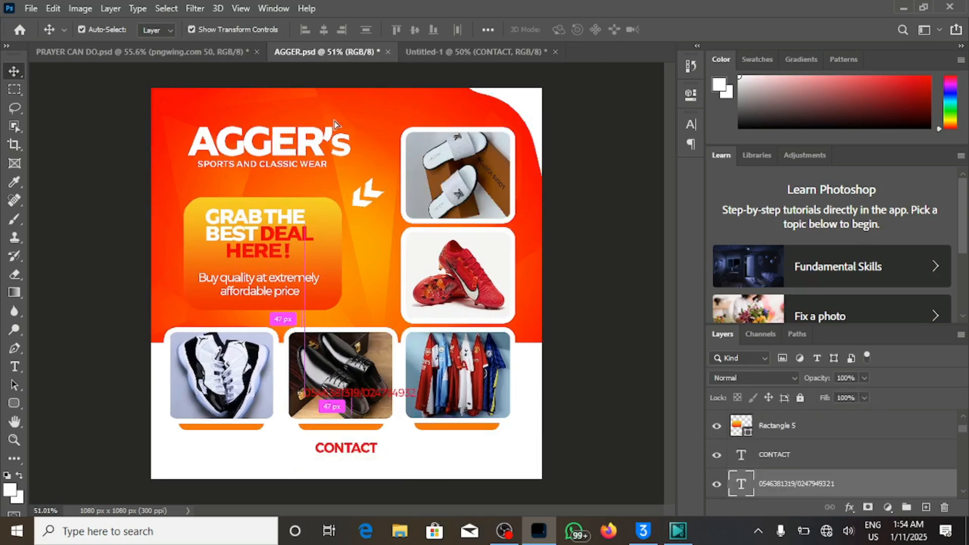
key("ctrl+z")
left_click(440, 51)
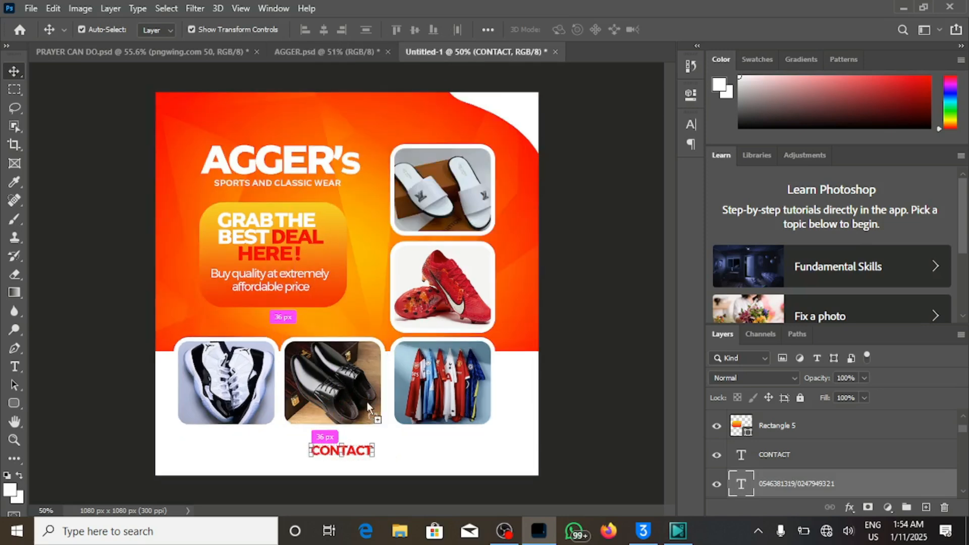
left_click_drag(347, 474, 346, 462)
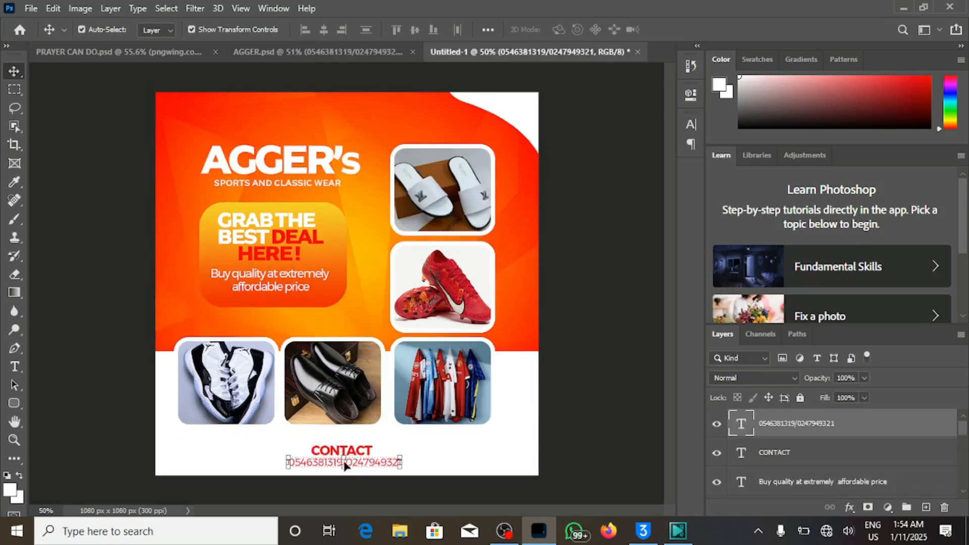
key("Down")
left_click(562, 434)
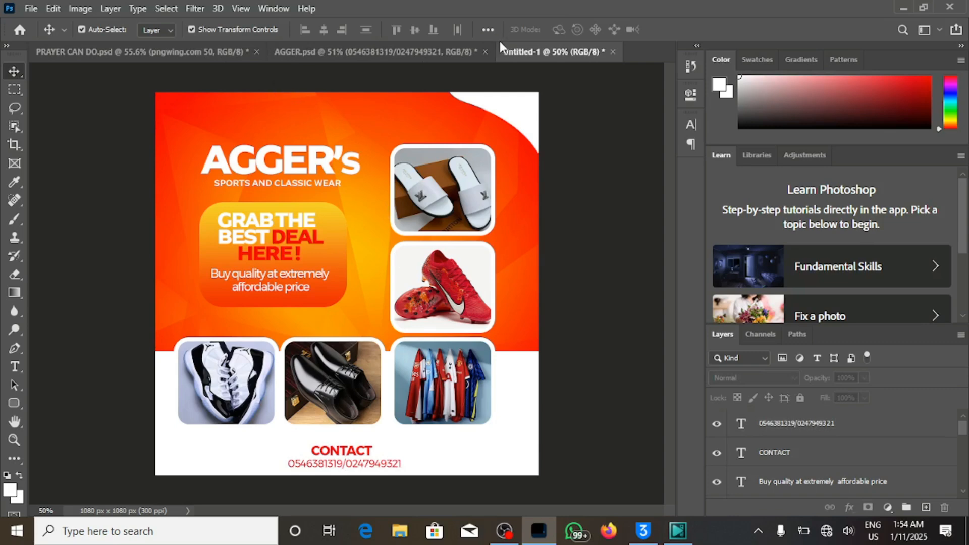
Step: Check the orange bar under the jerseys photo in AGGER.psd and create a new group above the pngwing.com (13)(2) layer in Untitled-1
left_click(446, 49)
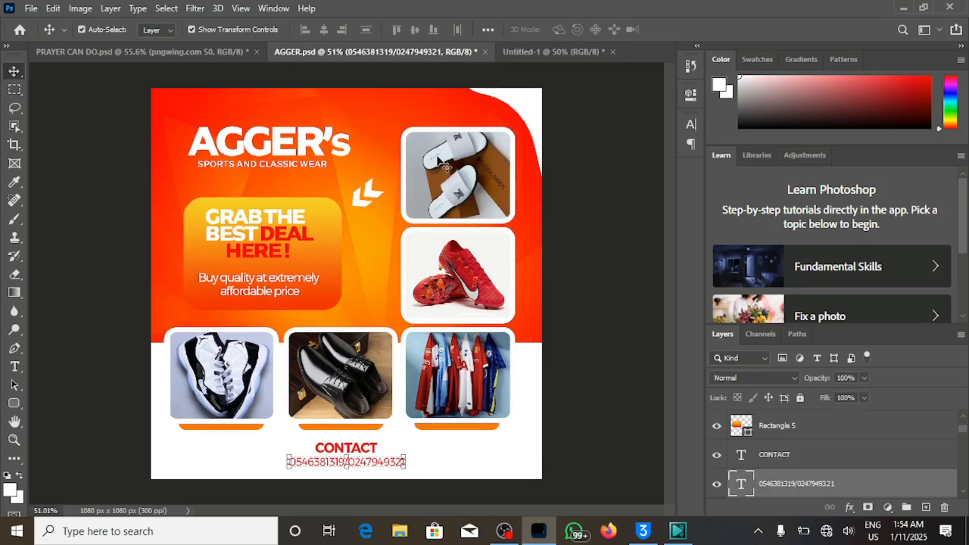
left_click(460, 430)
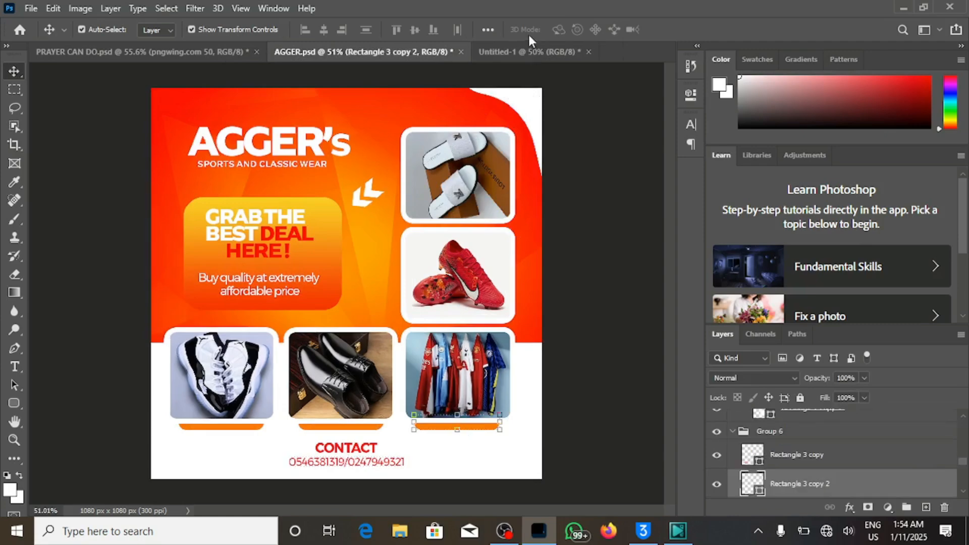
left_click(524, 50)
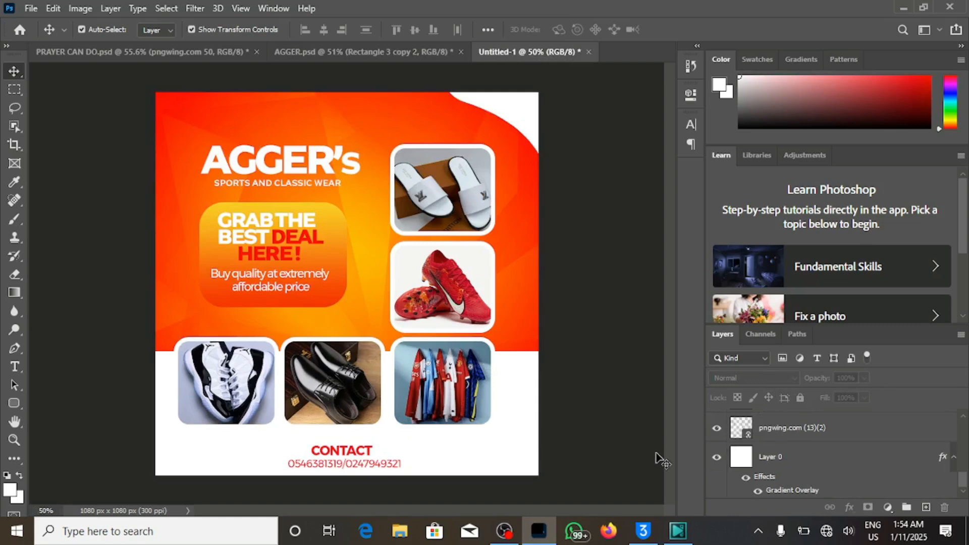
mouse_move(964, 485)
left_mouse_down()
mouse_move(962, 432)
mouse_move(962, 477)
left_mouse_up()
left_click(817, 441)
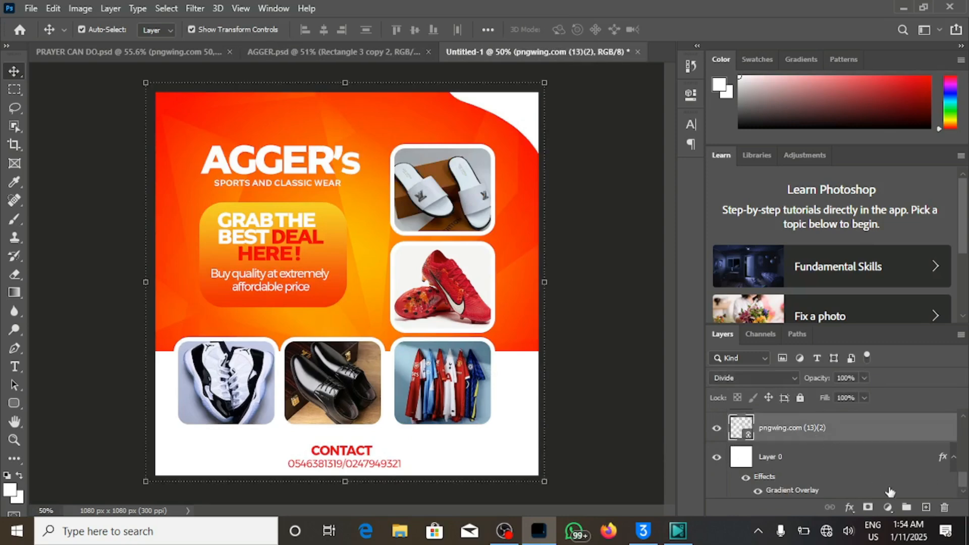
left_click(906, 507)
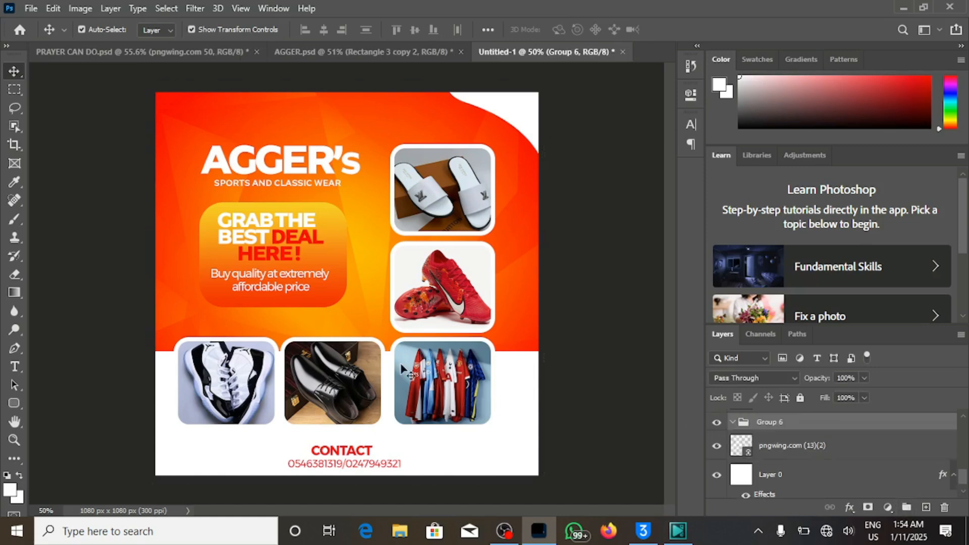
Step: Draw a rounded rectangle about 168 x 32 px below the black-and-white sneakers photo and fill it with the recently used orange
left_click(13, 404)
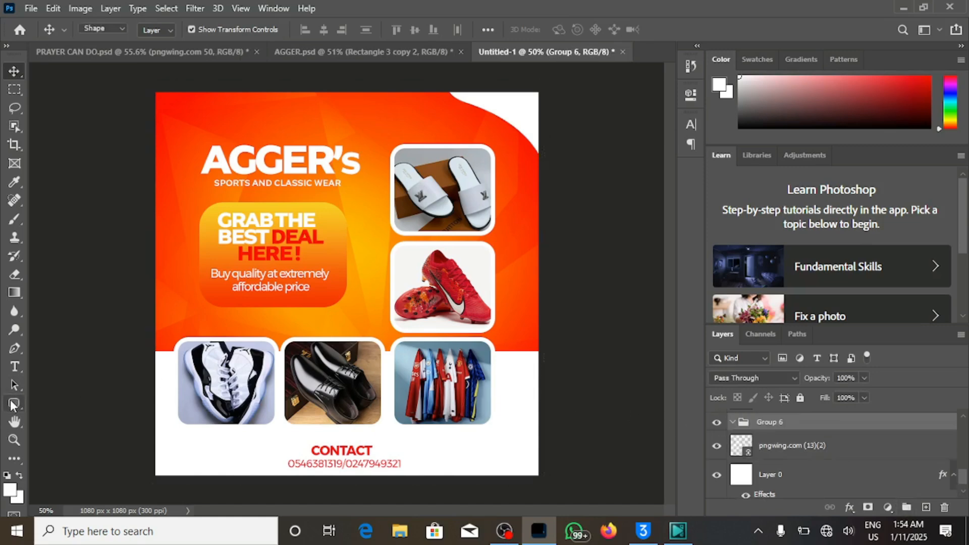
left_click_drag(205, 435, 264, 448)
left_click(690, 94)
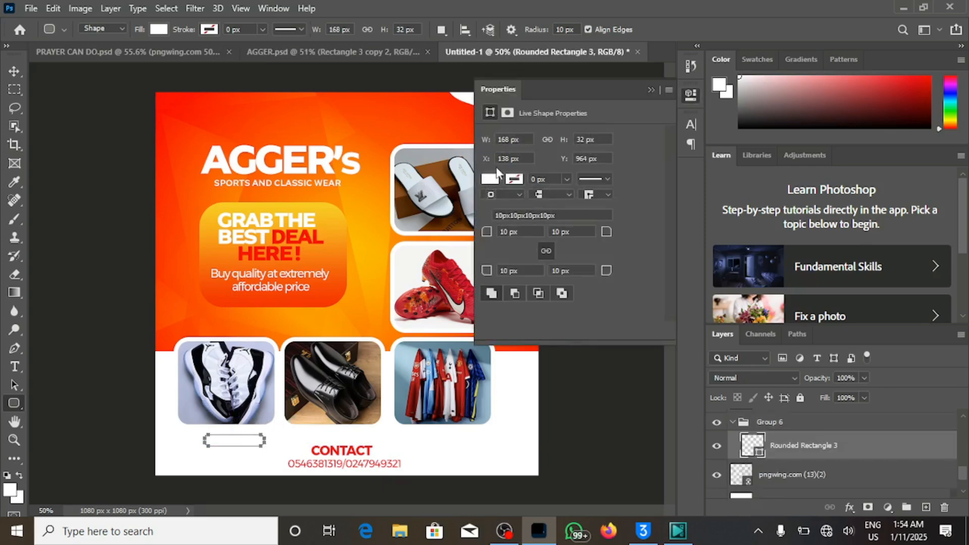
left_click(490, 180)
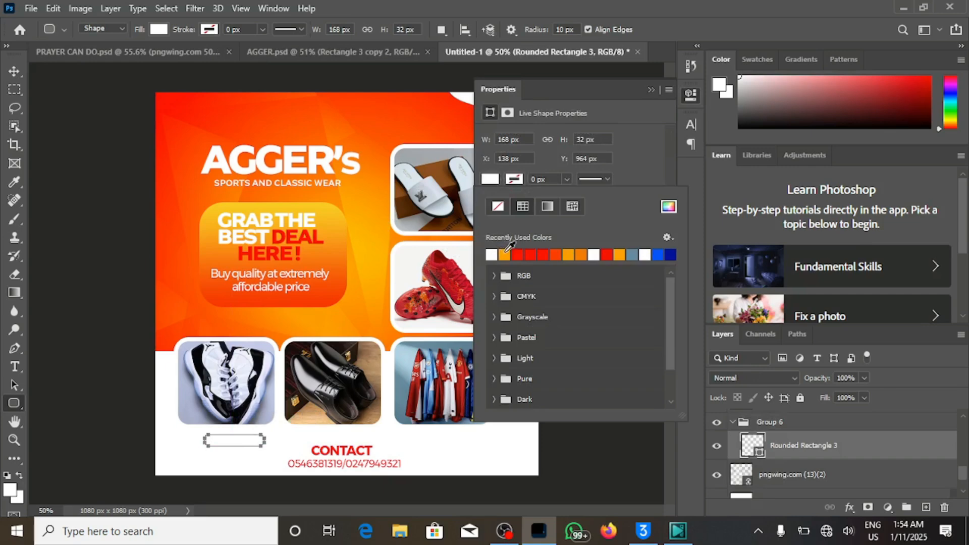
left_click(505, 255)
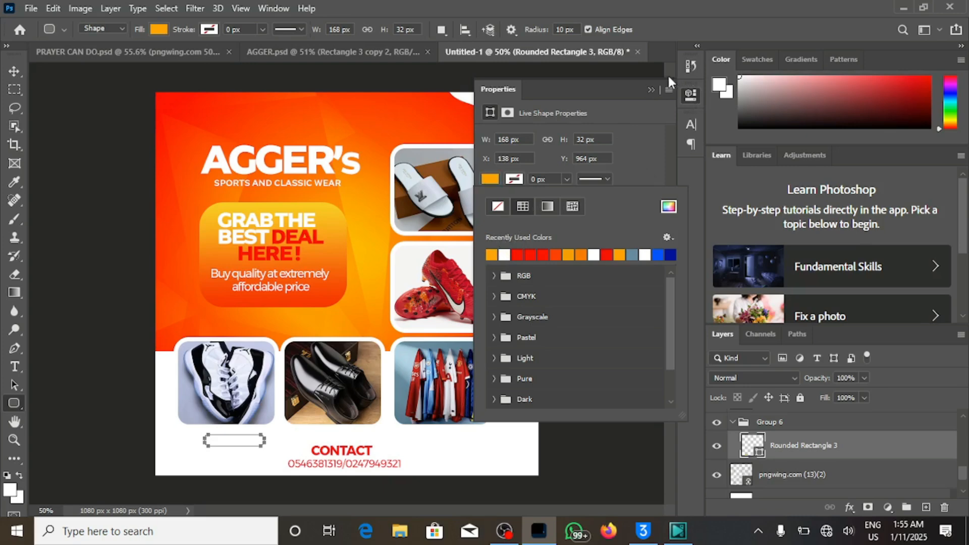
left_click(644, 89)
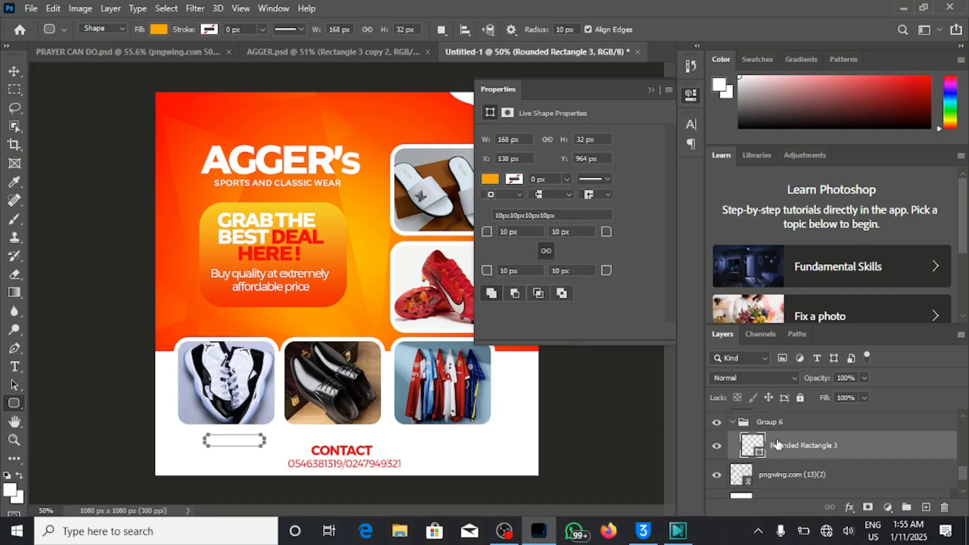
Step: Move the orange bar's group above the Rectangle 1 layer and nudge it left and up against the sneakers photo's lower edge
left_click_drag(777, 445, 758, 442)
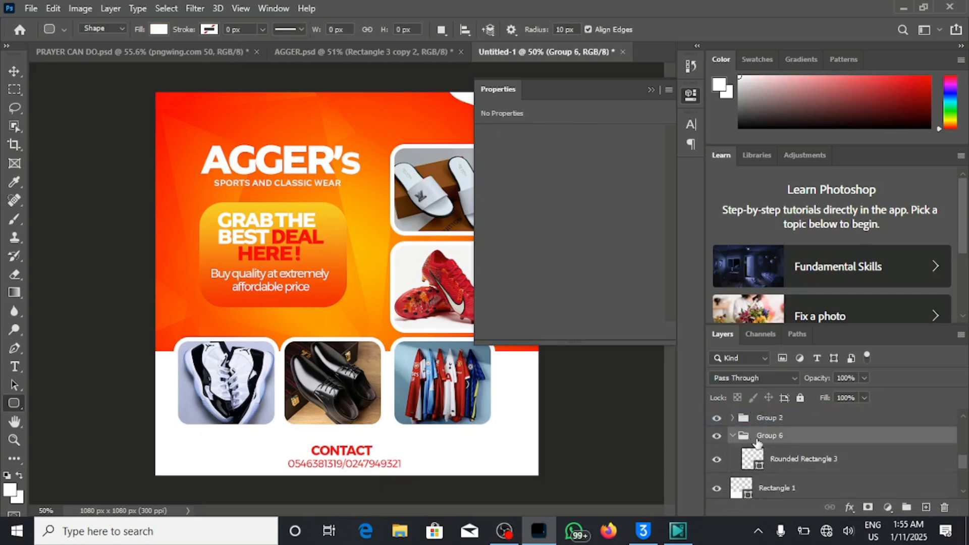
left_click(12, 71)
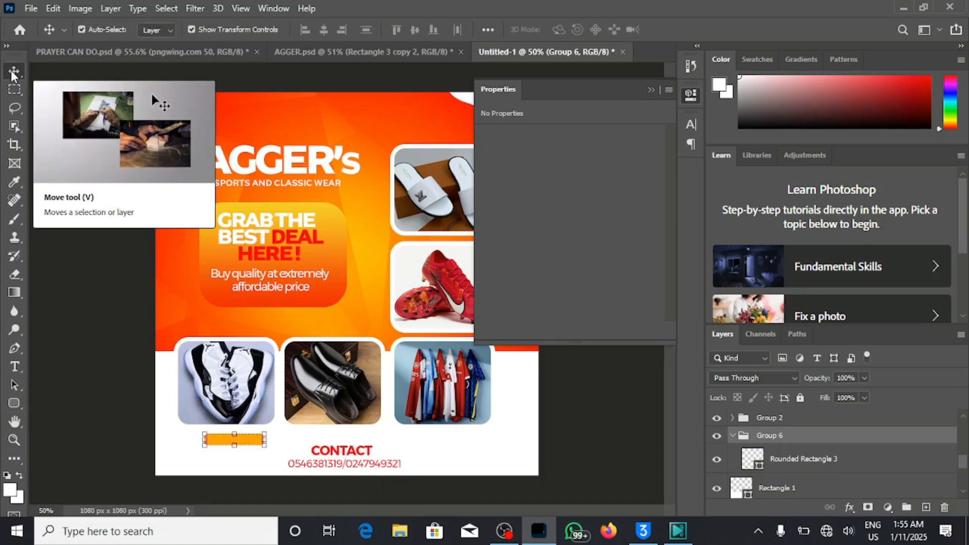
key("Left")
key("Left")
key("Left")
key("Left")
key("Left")
key("Left")
key("Left")
key("Left")
key("Left")
key("Left")
key("Left")
key("Left")
key("Left")
key("Left")
key("Left")
key("Left")
key("Left")
key("Left")
key("Left")
key("Left")
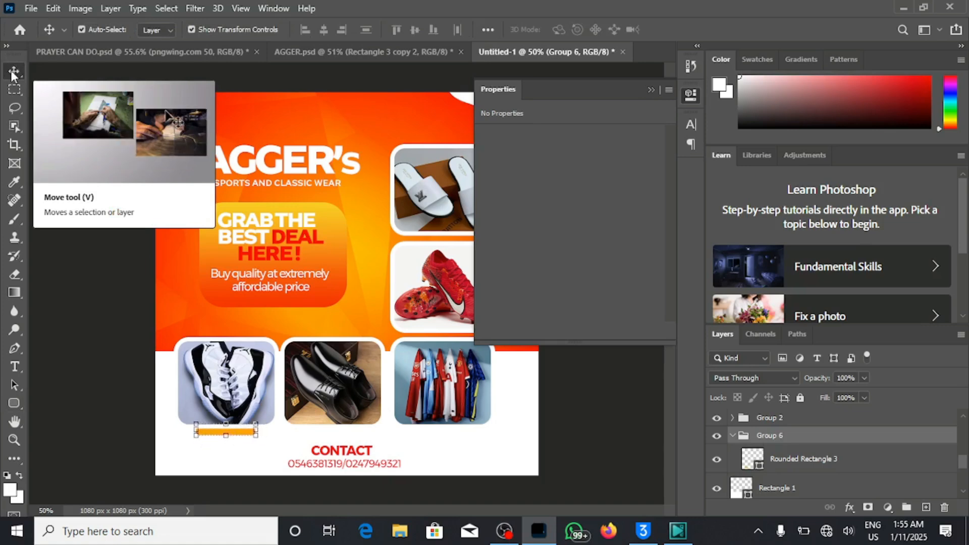
Step: Duplicate the orange bar under the sneakers photo and shift the copy horizontally to X 424 px, beneath the black dress shoes photo
left_click(807, 468)
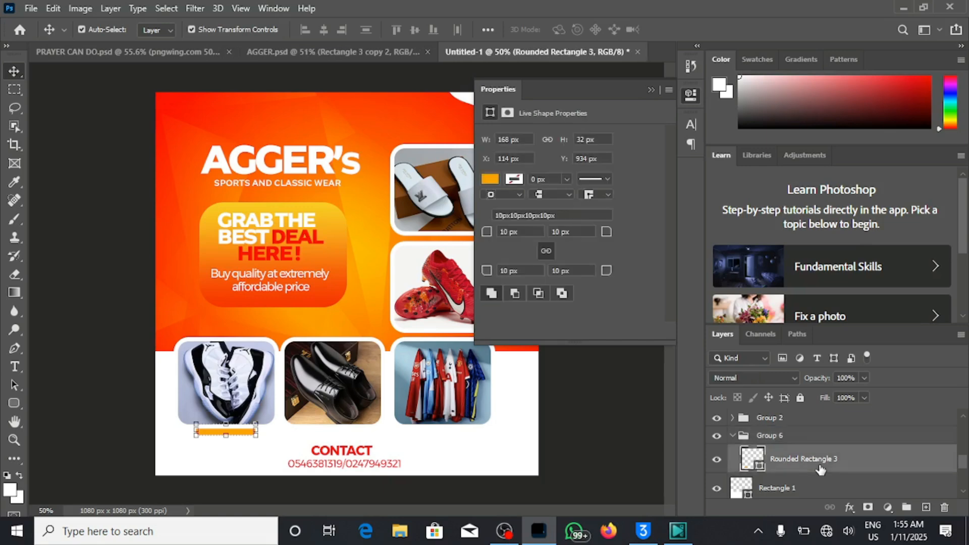
key("ctrl+j")
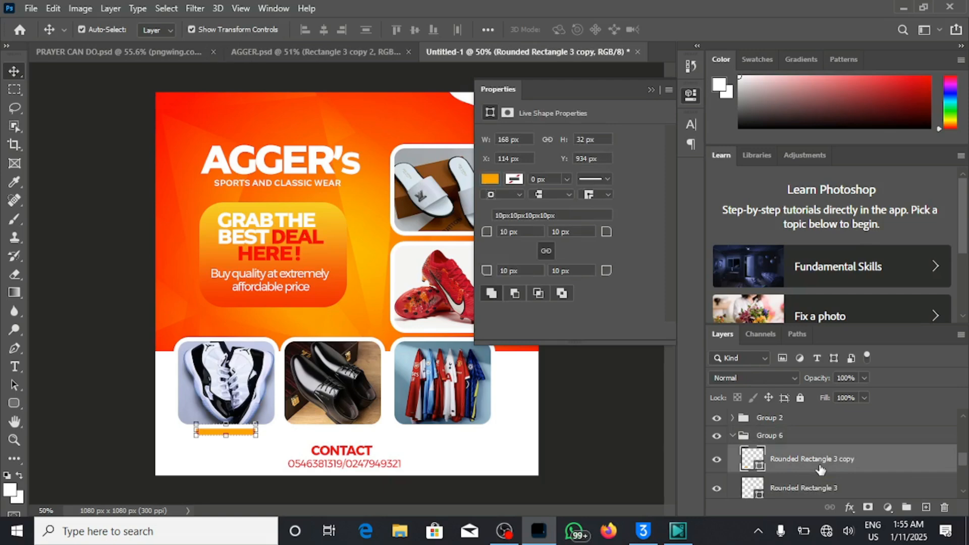
key("shift+Right")
key("shift+Right")
key("shift+Right")
key("shift+Right")
key("shift+Right")
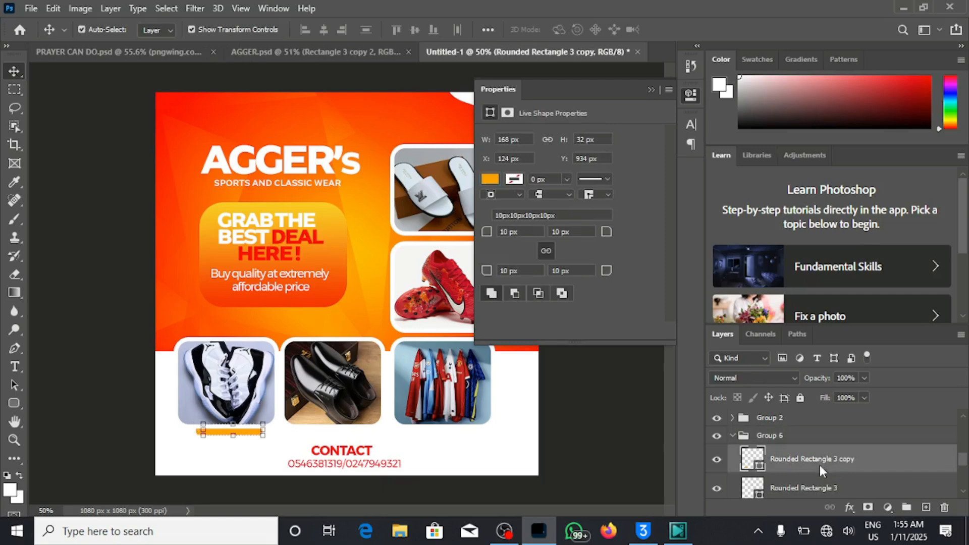
key("shift+Right")
key("shift+Right")
key("shift+Right")
key("shift+Right")
key("shift+Right")
key("shift+Right")
key("shift+Right")
key("shift+Right")
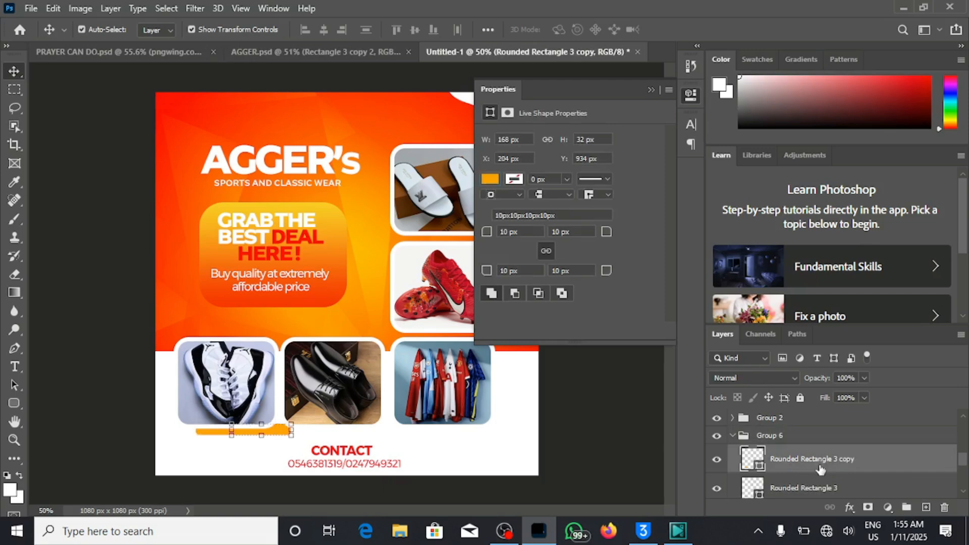
key("shift+Right")
key("shift+Right")
key("shift+Right")
key("shift+Right")
key("shift+Right")
key("shift+Right")
key("shift+Right")
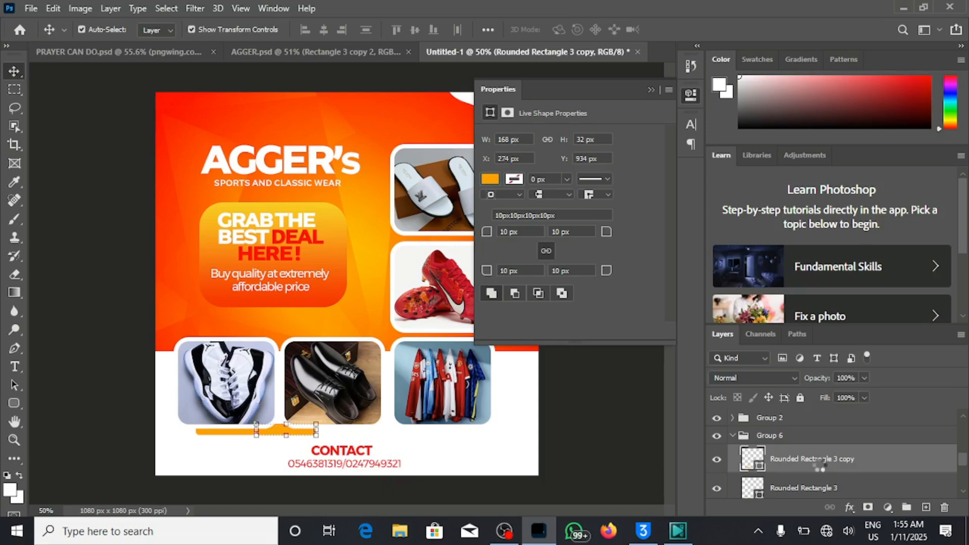
key("shift+Right")
key("shift+Right")
key("shift+Right")
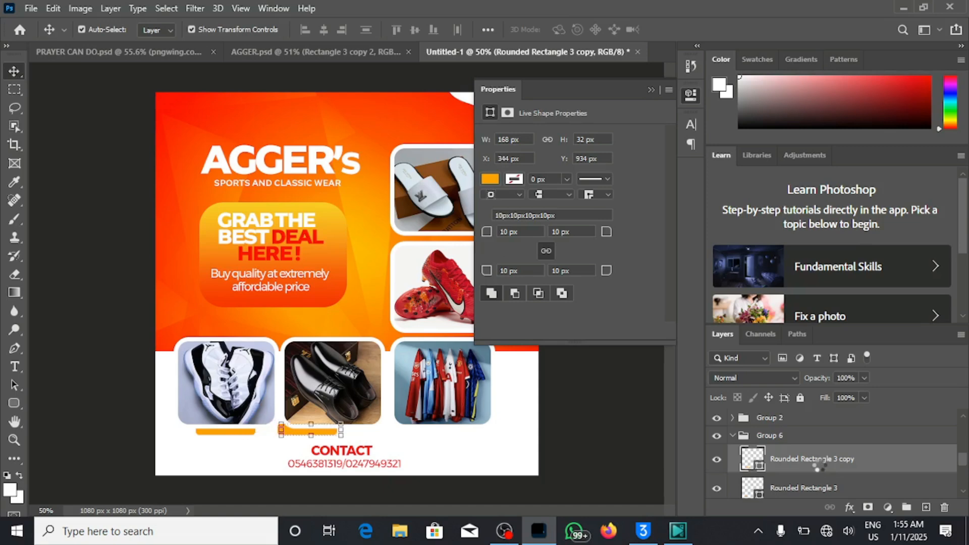
key("shift+Right")
key("shift+Right")
key("shift+Right")
key("shift+Right")
key("shift+Right")
key("shift+Right")
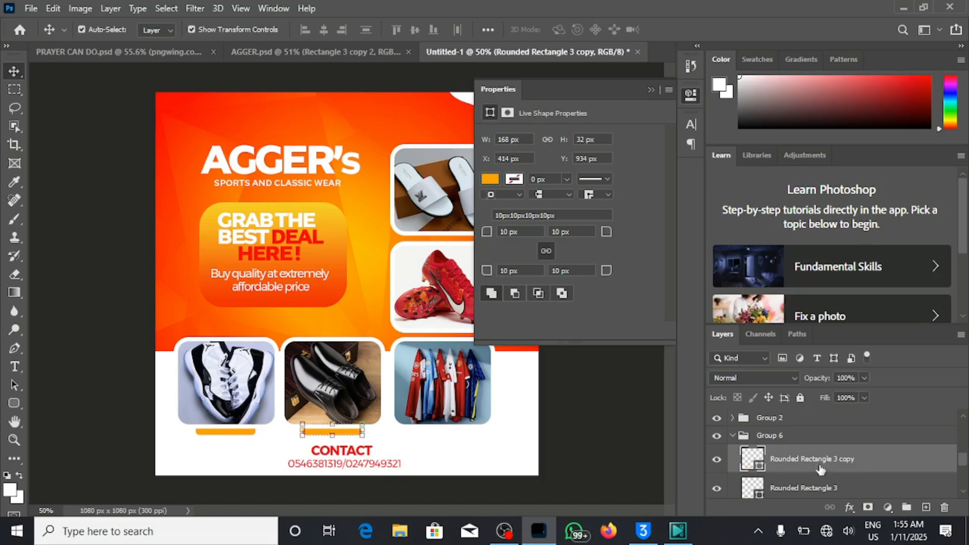
key("shift+Right")
Step: Duplicate the bar under the black dress shoes and shift the copy horizontally to X 724 px beneath the jerseys photo, then collapse the shape properties
left_click(821, 488)
left_click(793, 455)
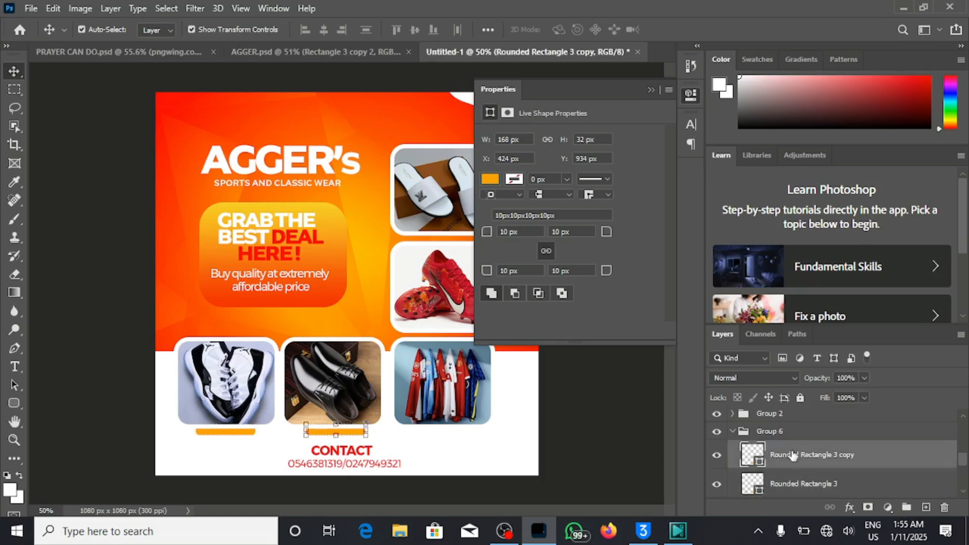
key("ctrl+j")
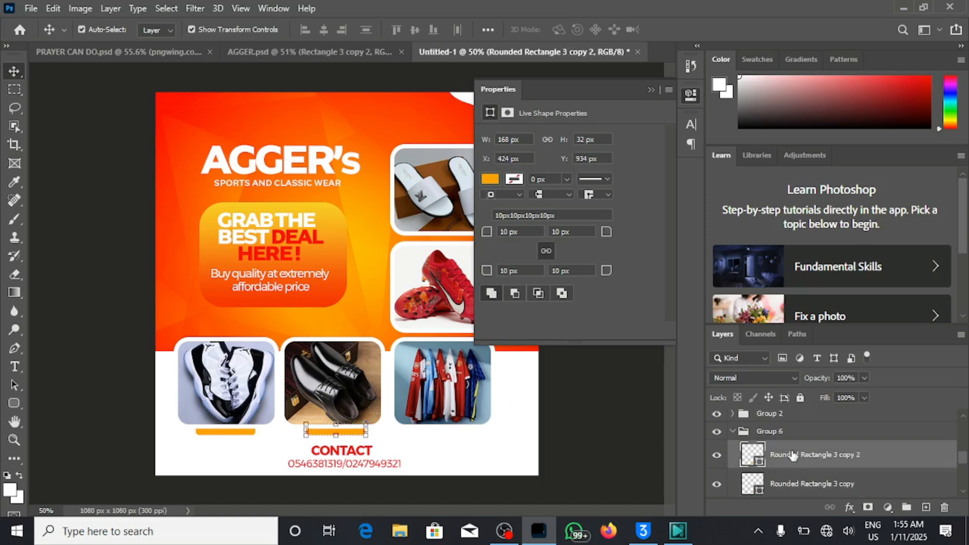
key("shift+Right")
key("shift+Right")
key("shift+Right")
key("shift+Right")
key("shift+Right")
key("shift+Right")
key("shift+Right")
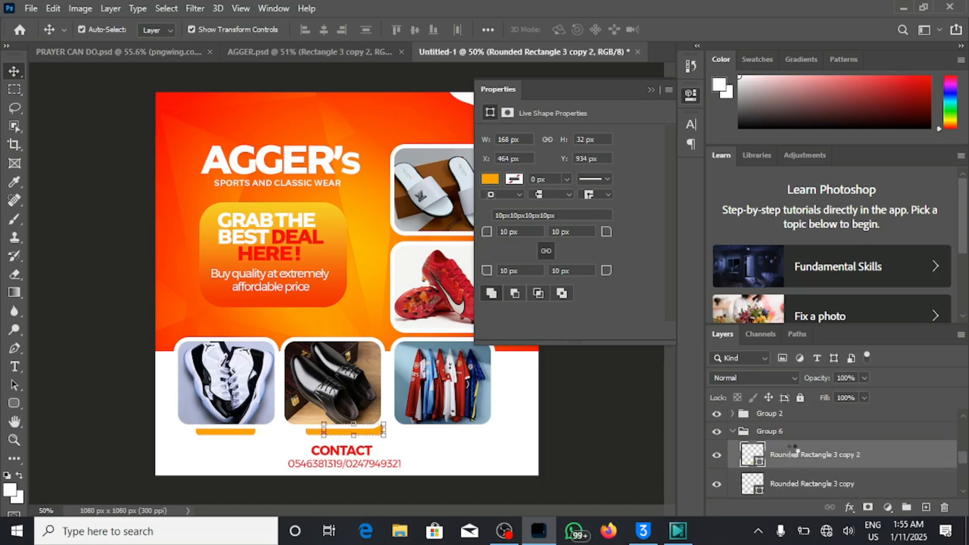
key("shift+Right")
key("shift+Right")
key("shift+Right")
key("shift+Right")
key("shift+Right")
key("shift+Right")
key("shift+Right")
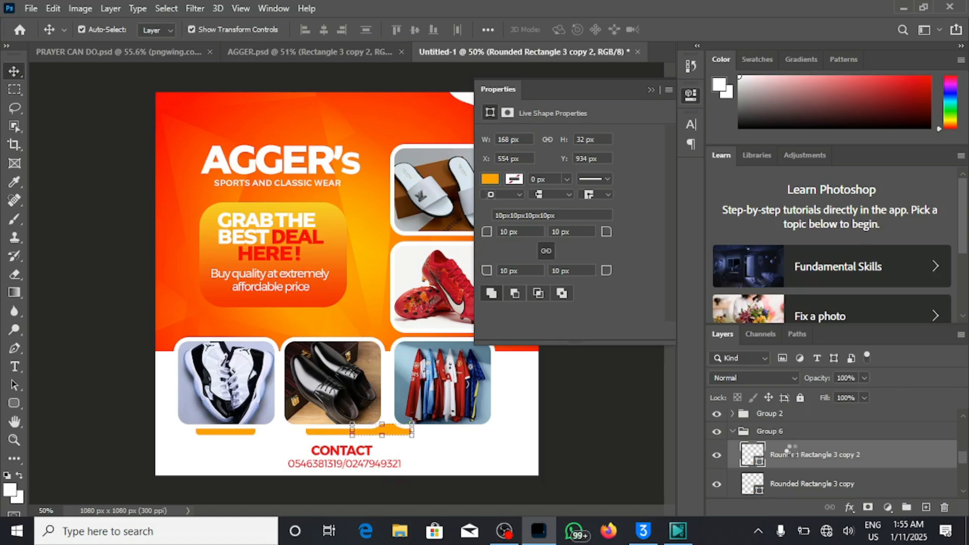
key("shift+Right")
key("shift+Right")
key("shift+Right")
key("shift+Right")
key("shift+Right")
key("shift+Right")
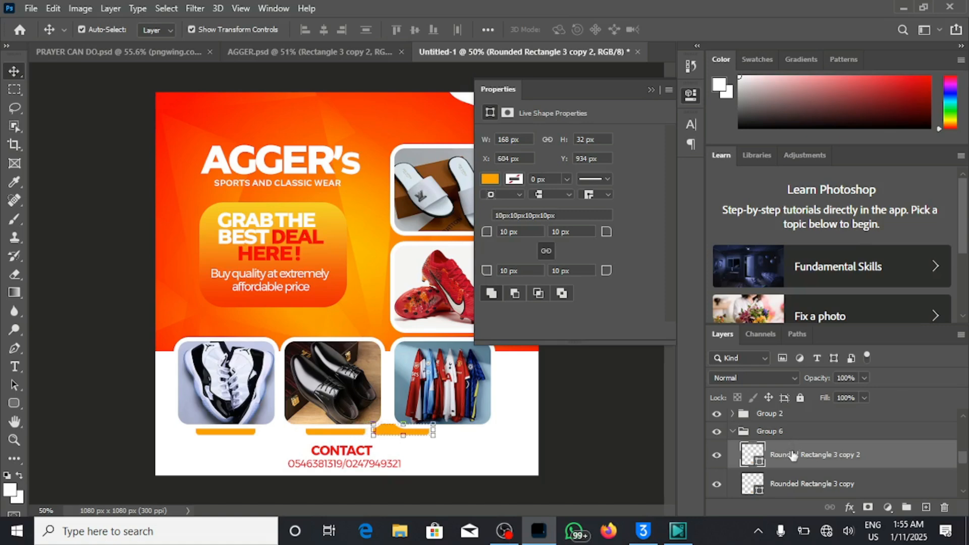
key("shift+Right")
key("shift+Right")
key("shift+Right")
key("shift+Right")
key("shift+Right")
key("shift+Right")
key("shift+Right")
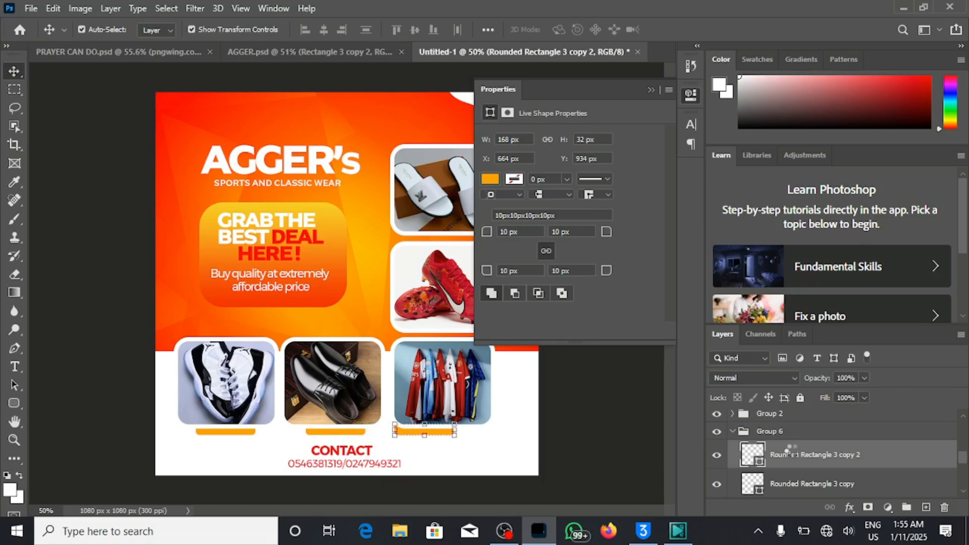
key("shift+Right")
key("shift+Right")
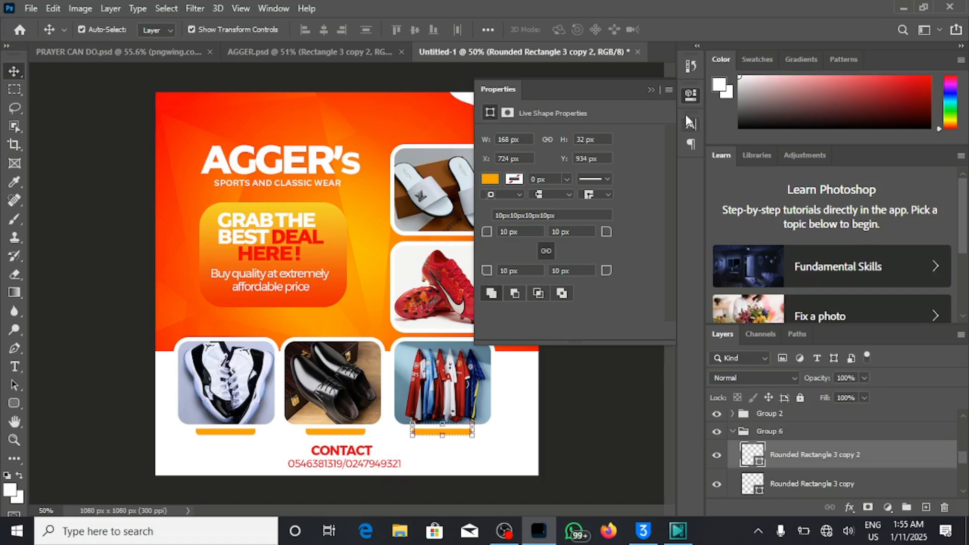
left_click(651, 90)
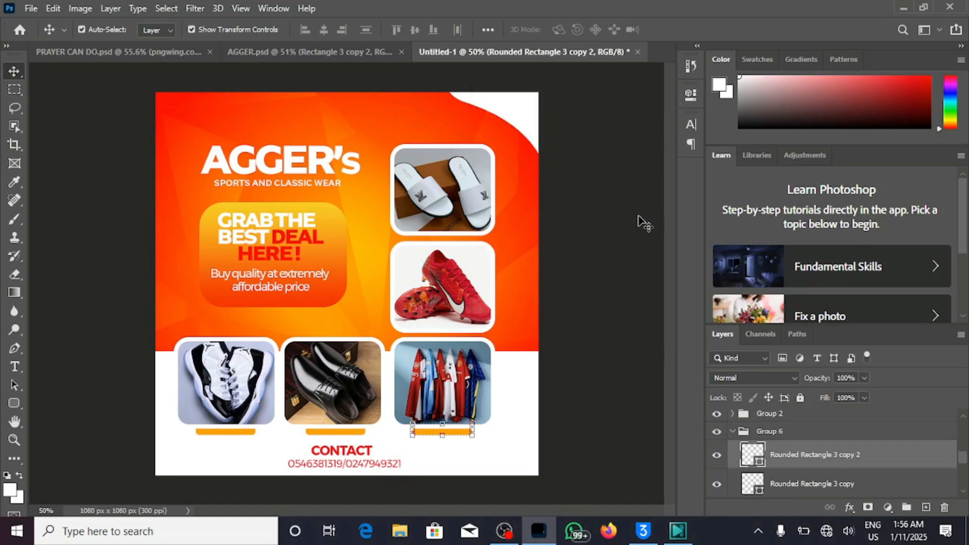
left_click(505, 532)
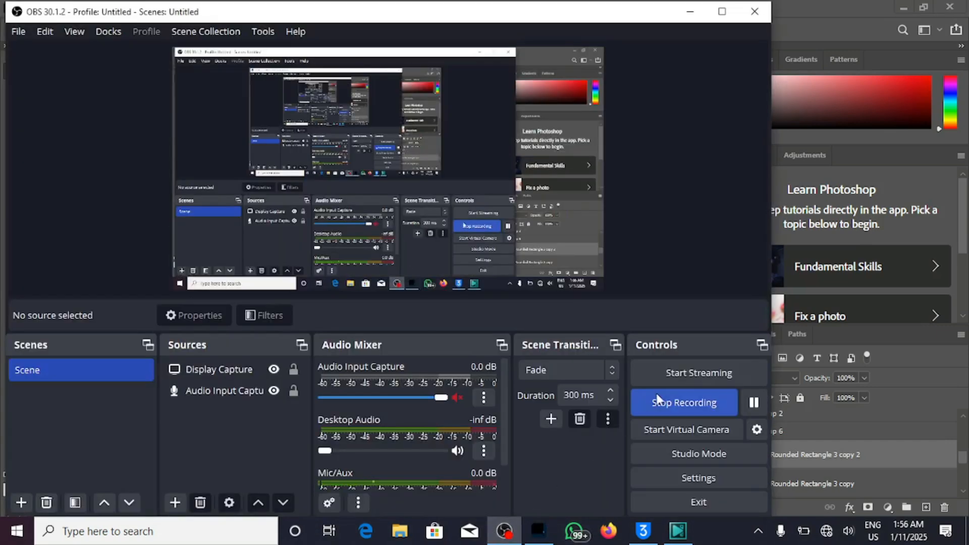